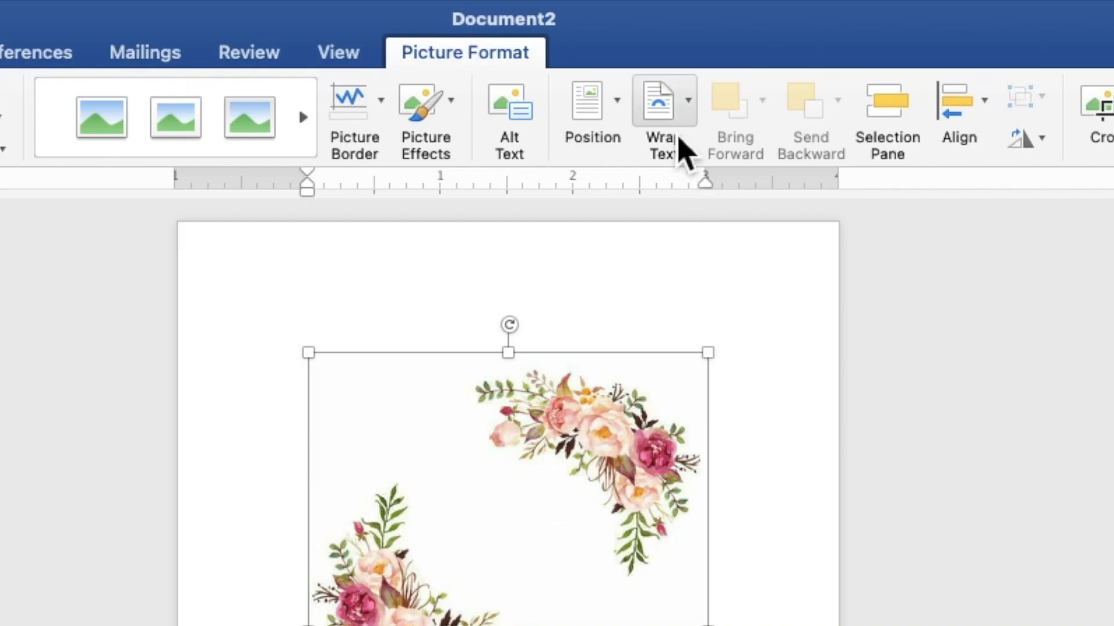
Send the floral picture behind the text, move it to the top-left corner and enlarge it to fill the page
click(651, 44)
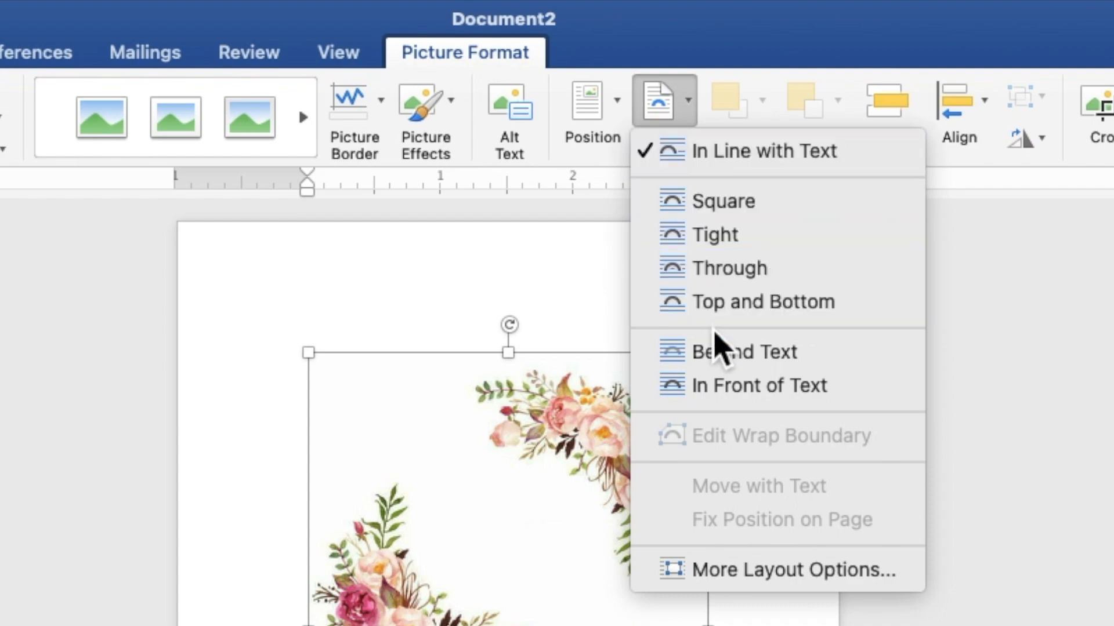
click(717, 358)
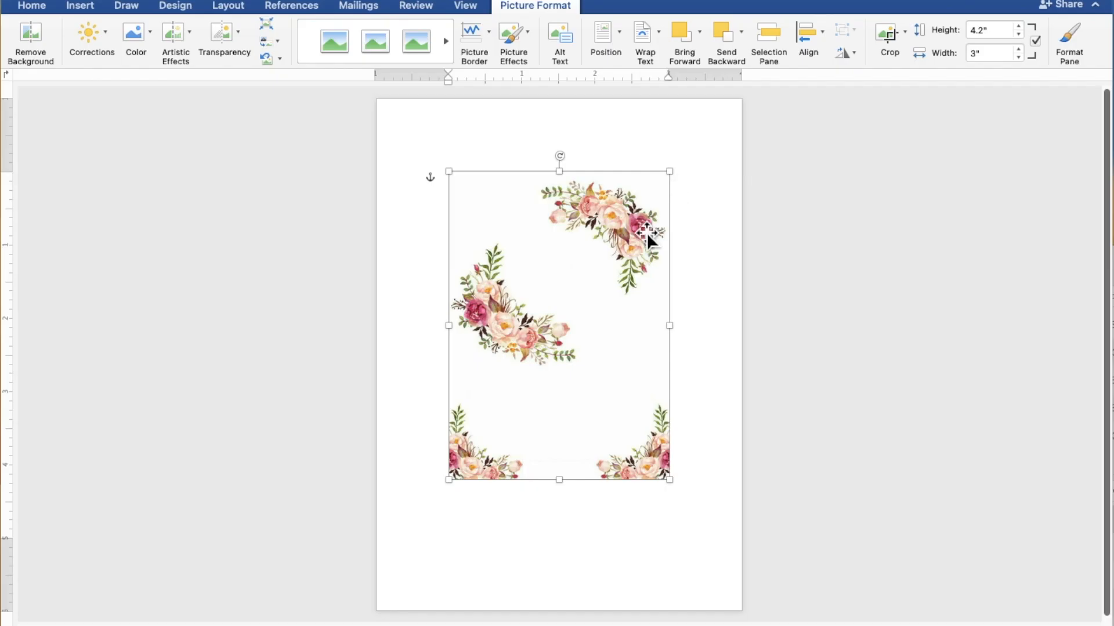
drag(629, 254, 556, 181)
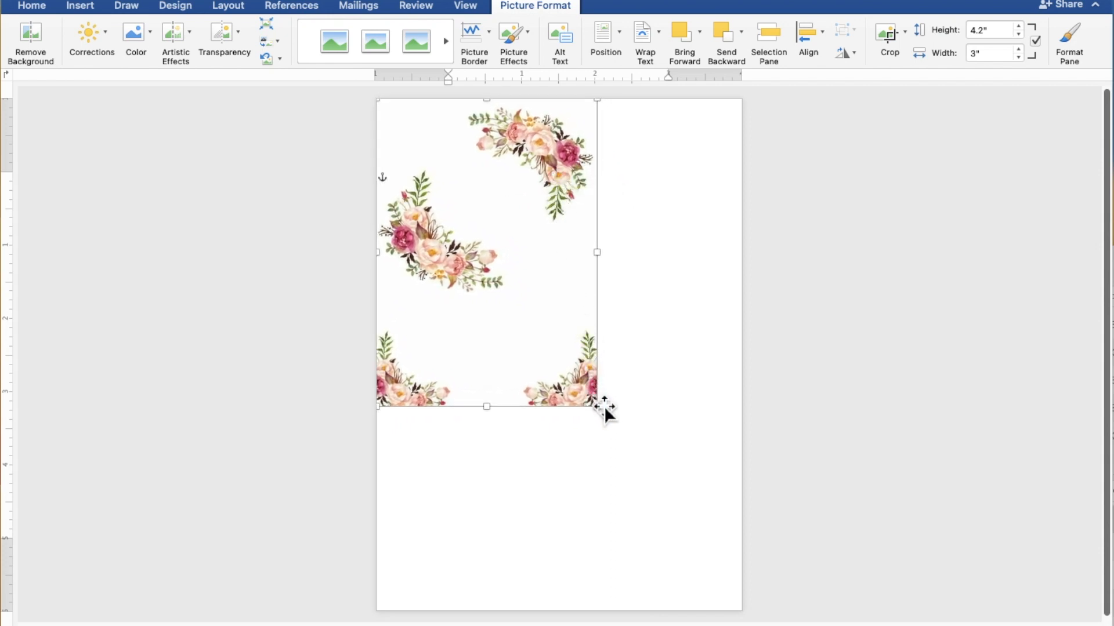
drag(602, 412, 708, 614)
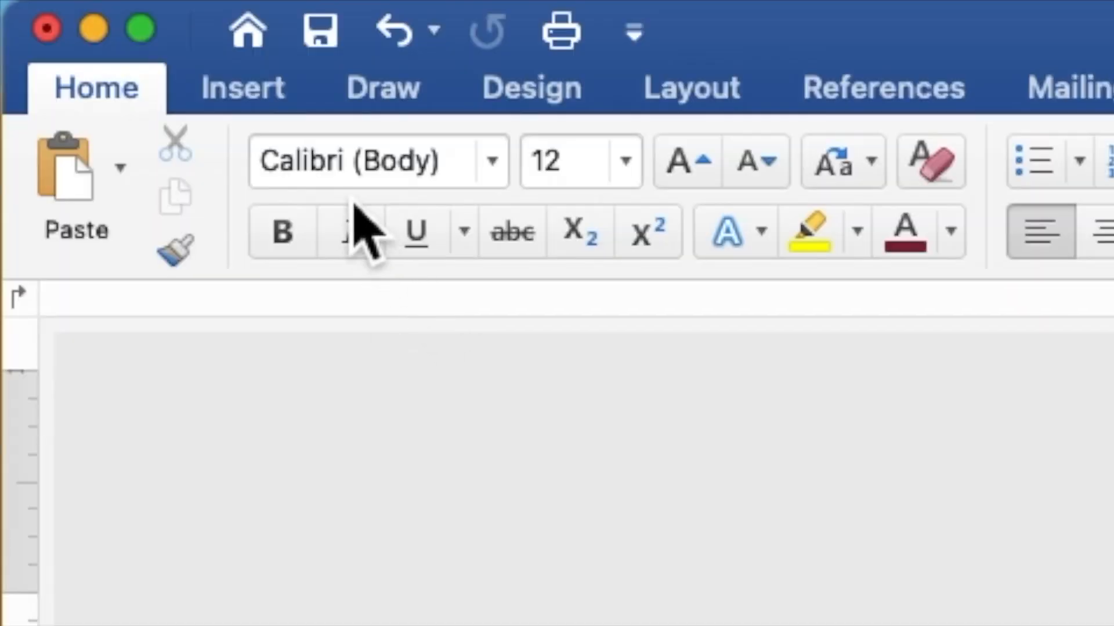
Draw a blue rectangle near the top of the page
click(250, 92)
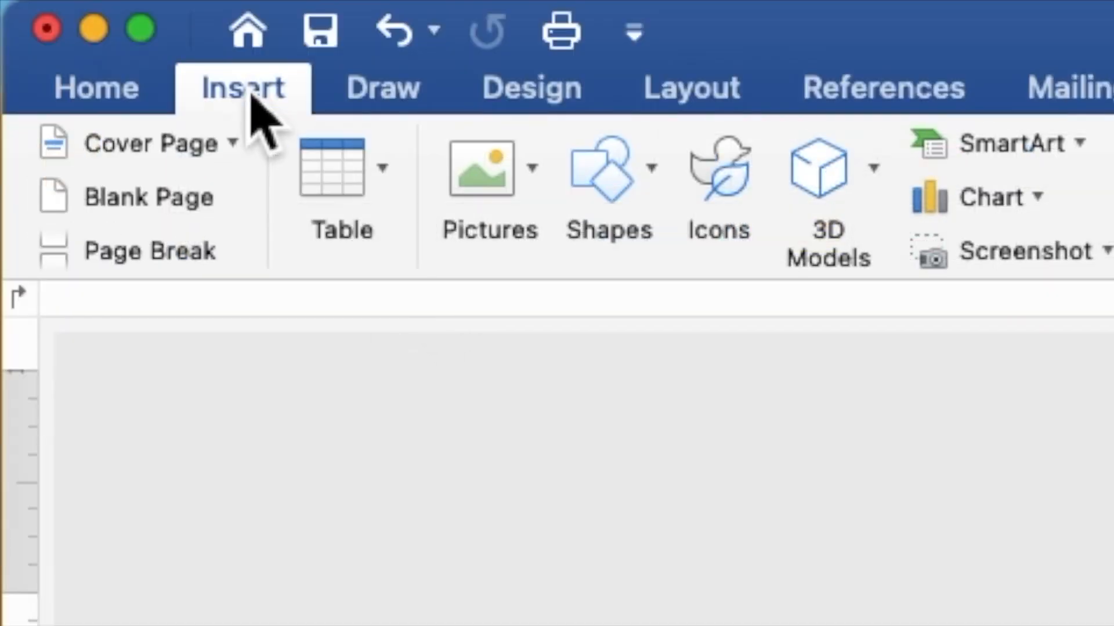
click(608, 193)
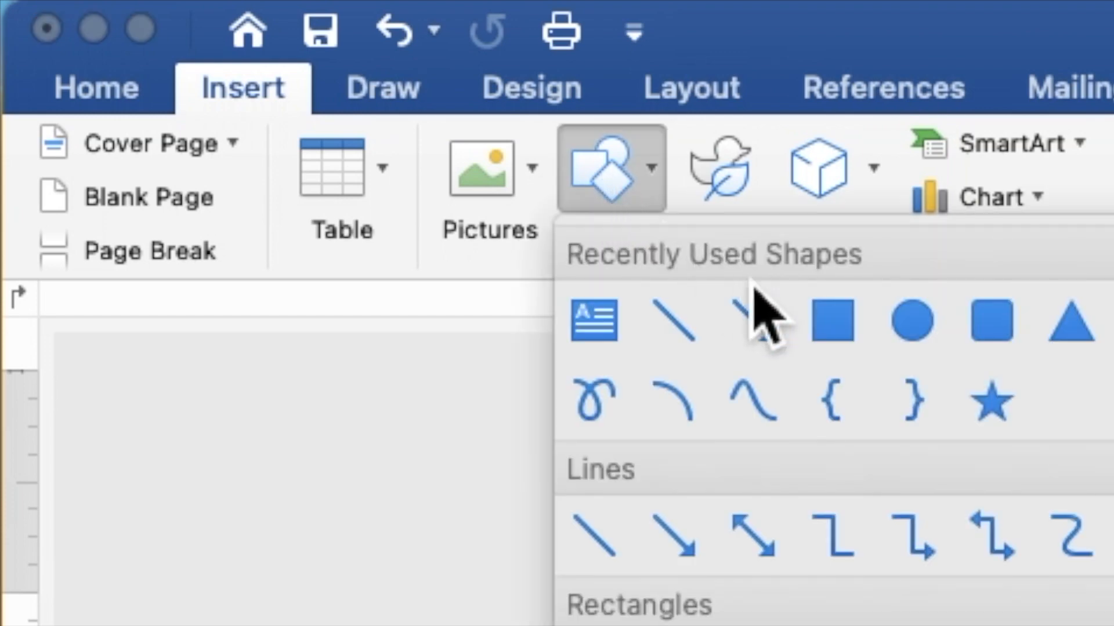
click(833, 321)
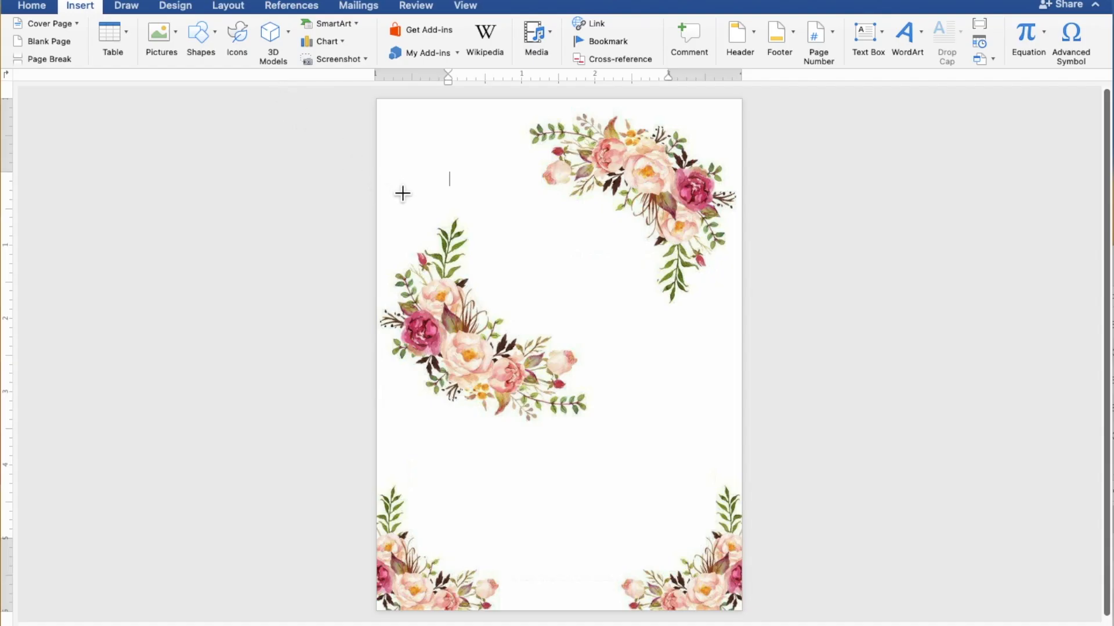
drag(393, 184, 669, 260)
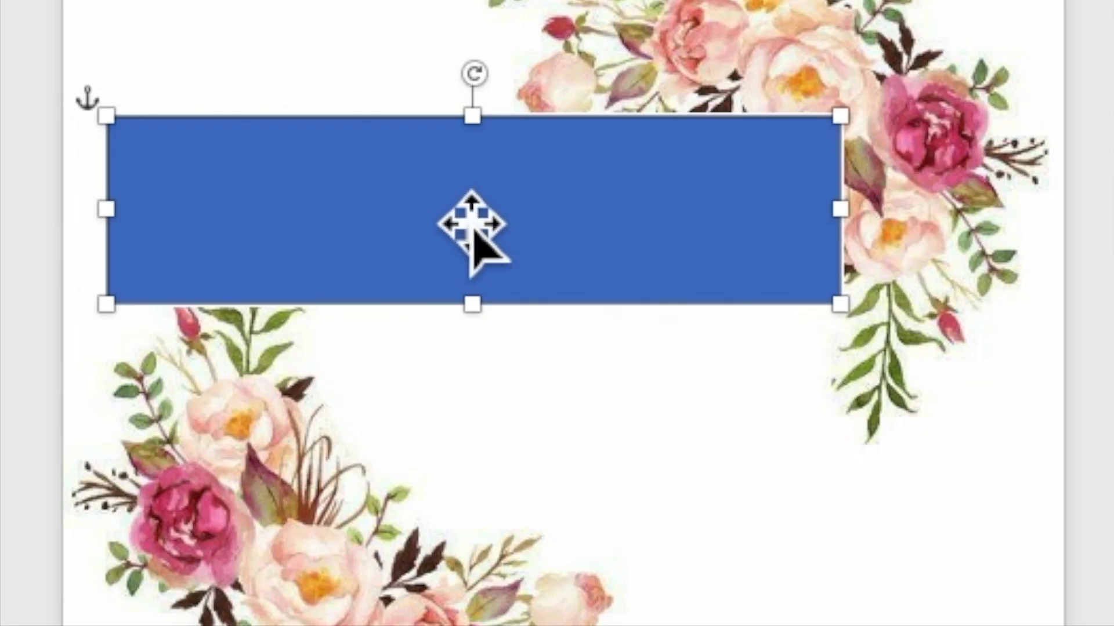
Add the text TOGETHER WITH THEIR FAMILIES inside the rectangle
right_click(449, 201)
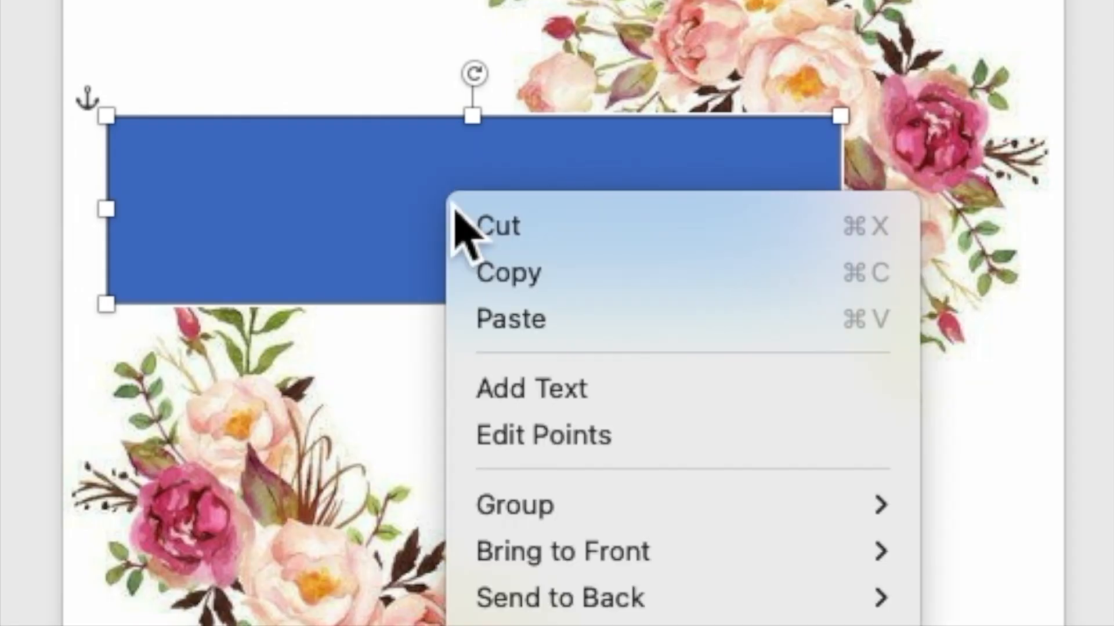
click(518, 394)
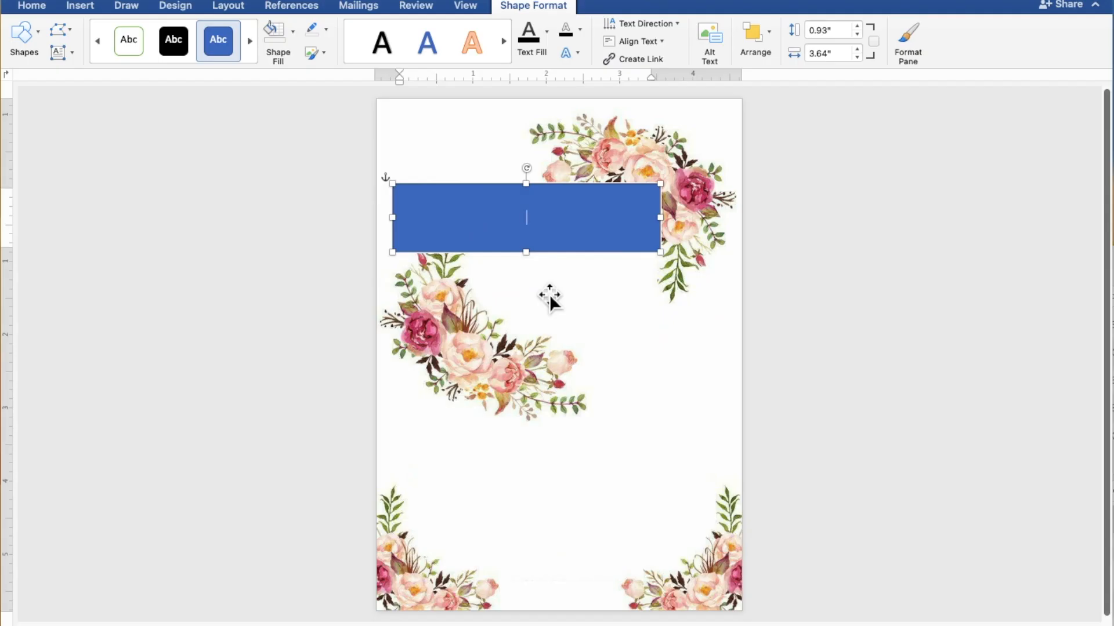
scroll(549, 294, up, 5)
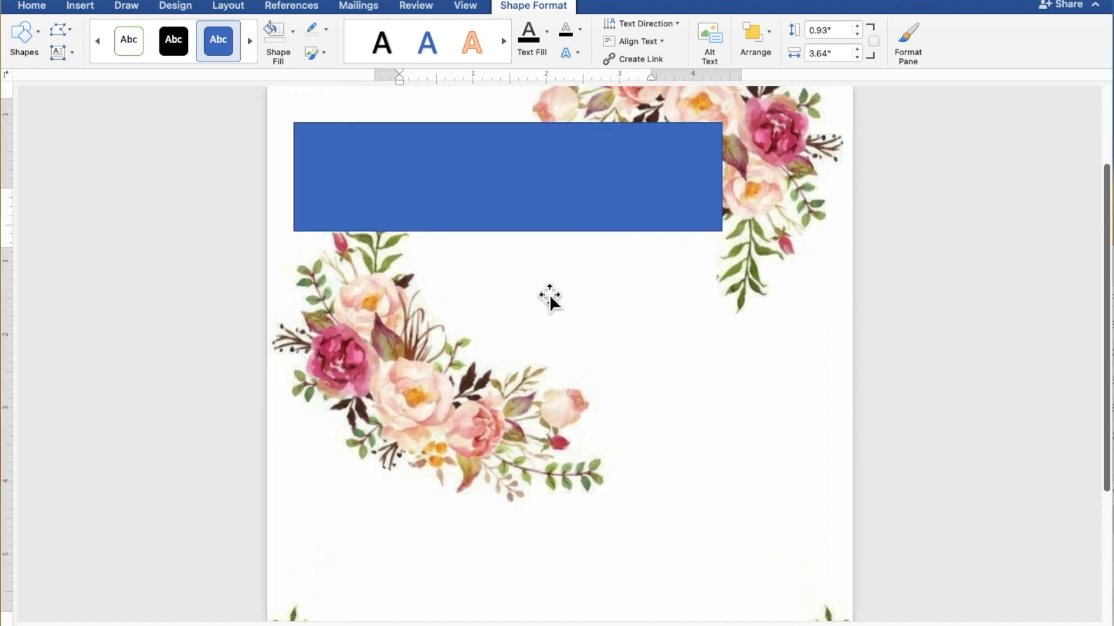
scroll(549, 294, up, 2)
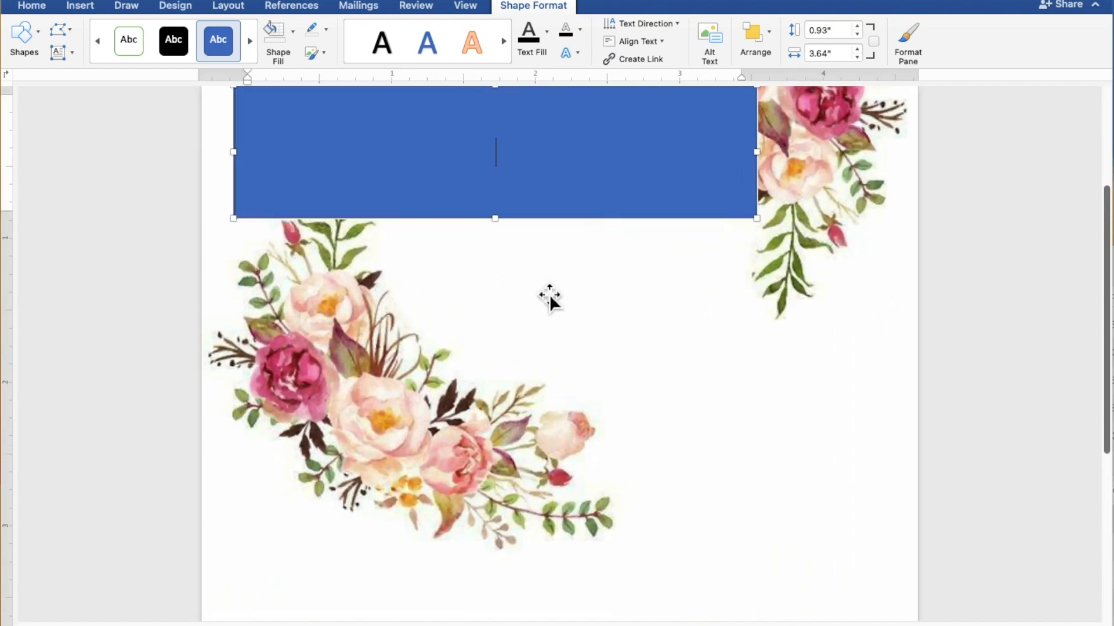
scroll(548, 294, up, 2)
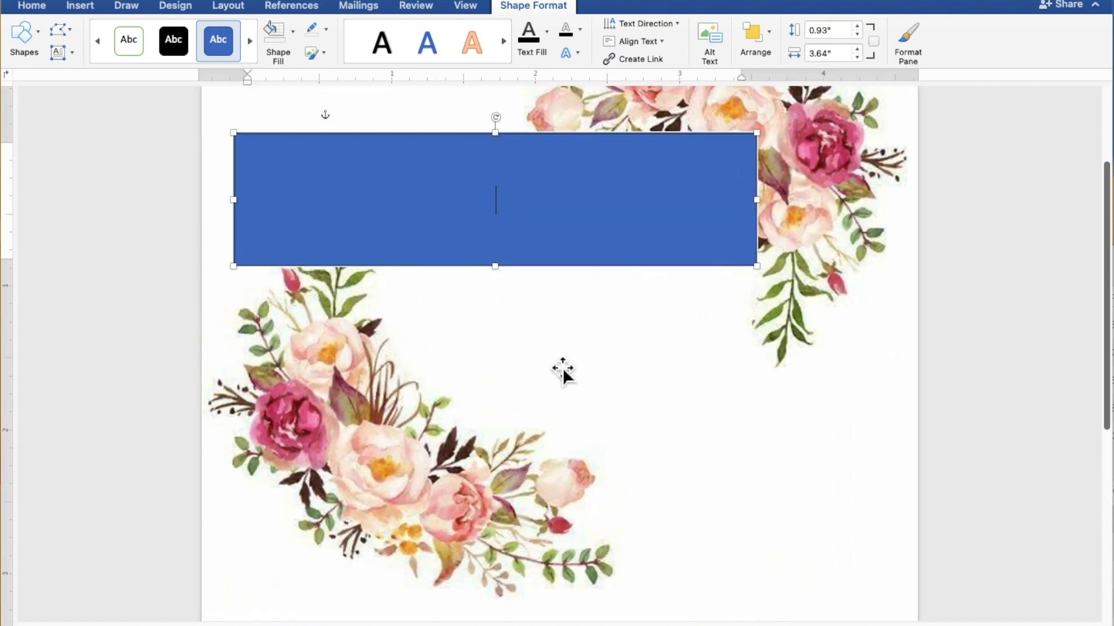
text(TOGE)
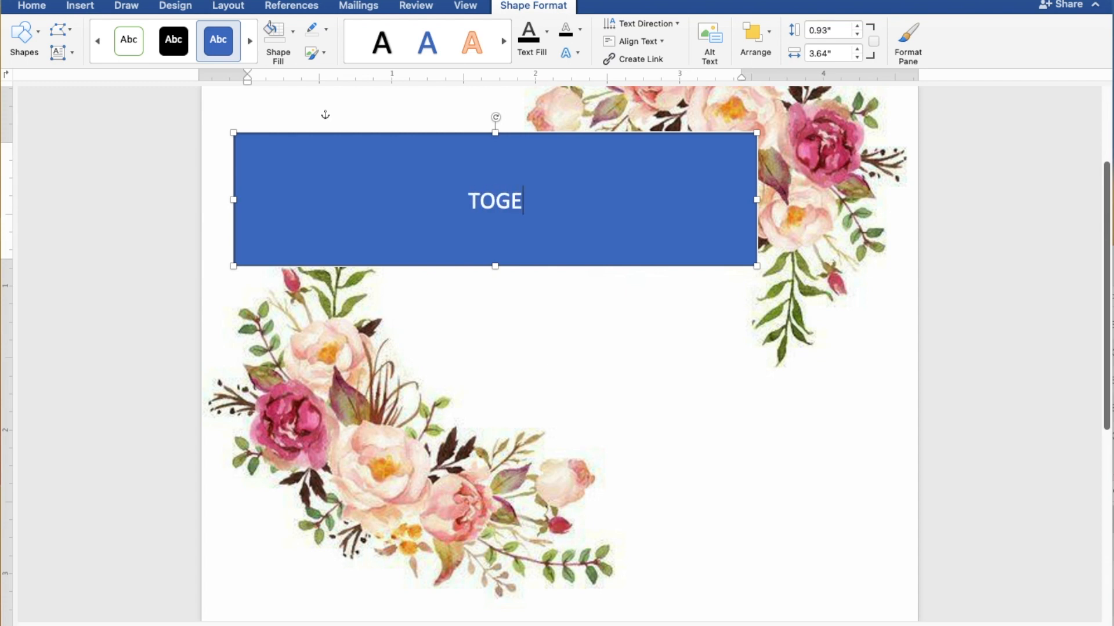
text(THER WITH)
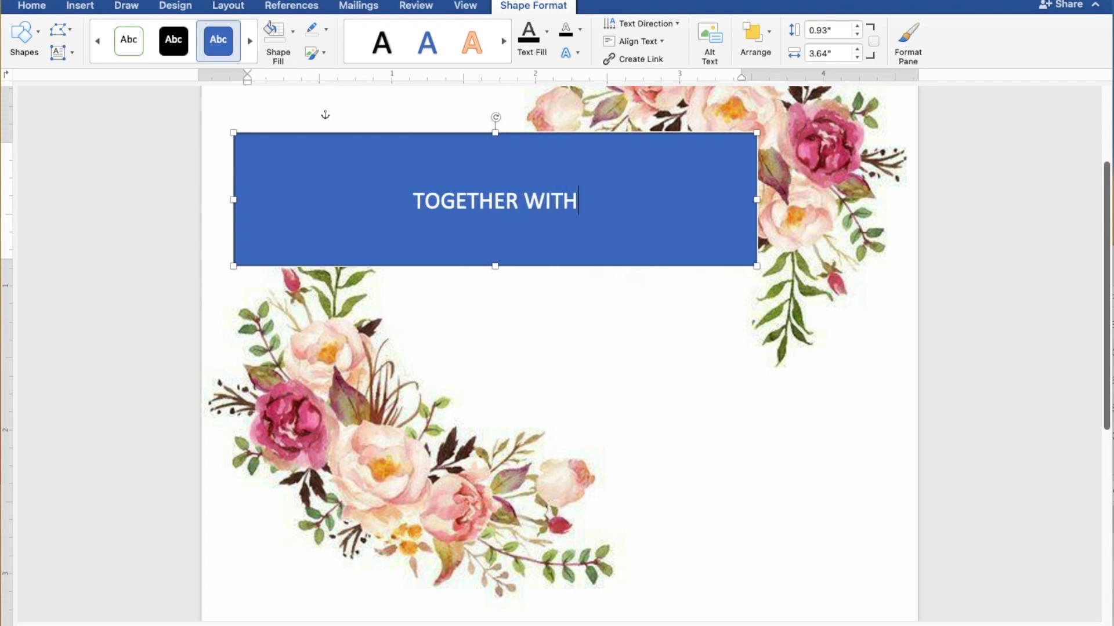
text( THEI)
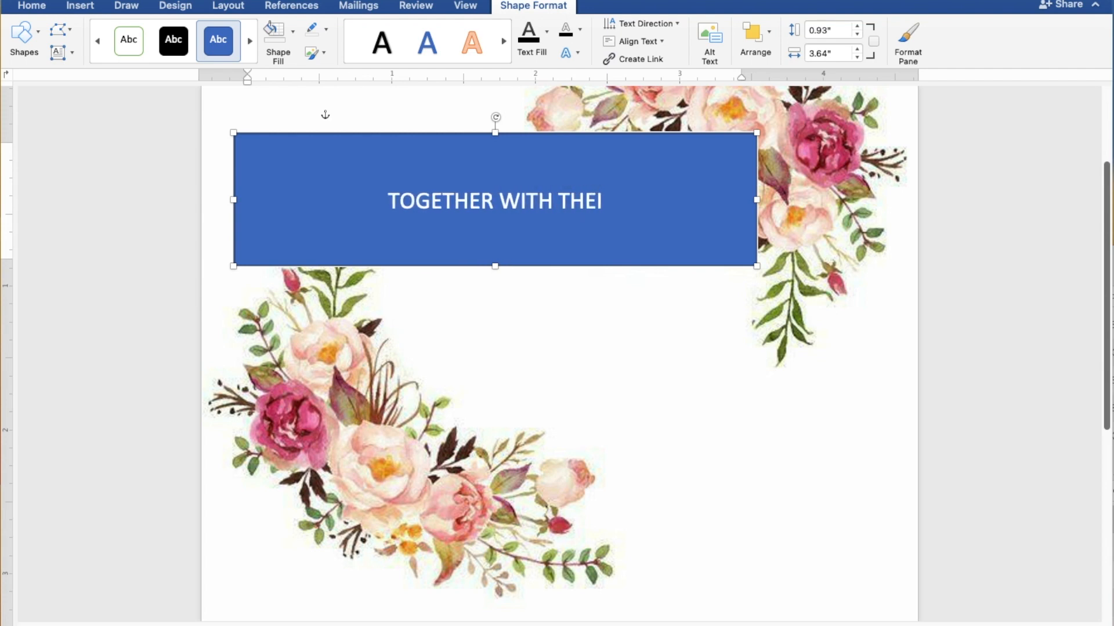
text(R FA)
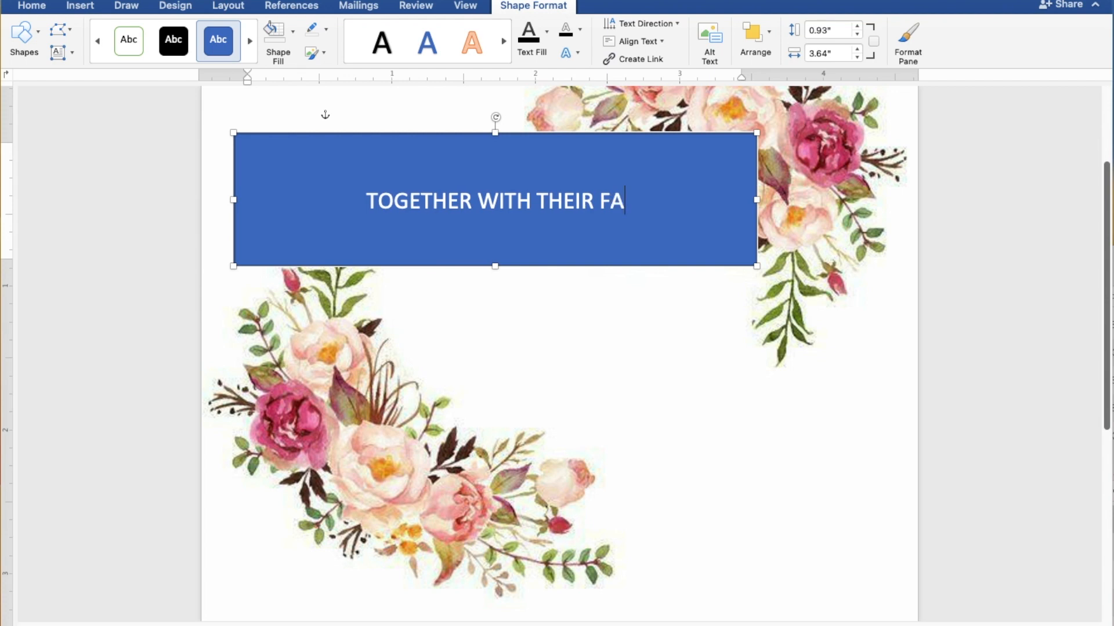
text(MILIES)
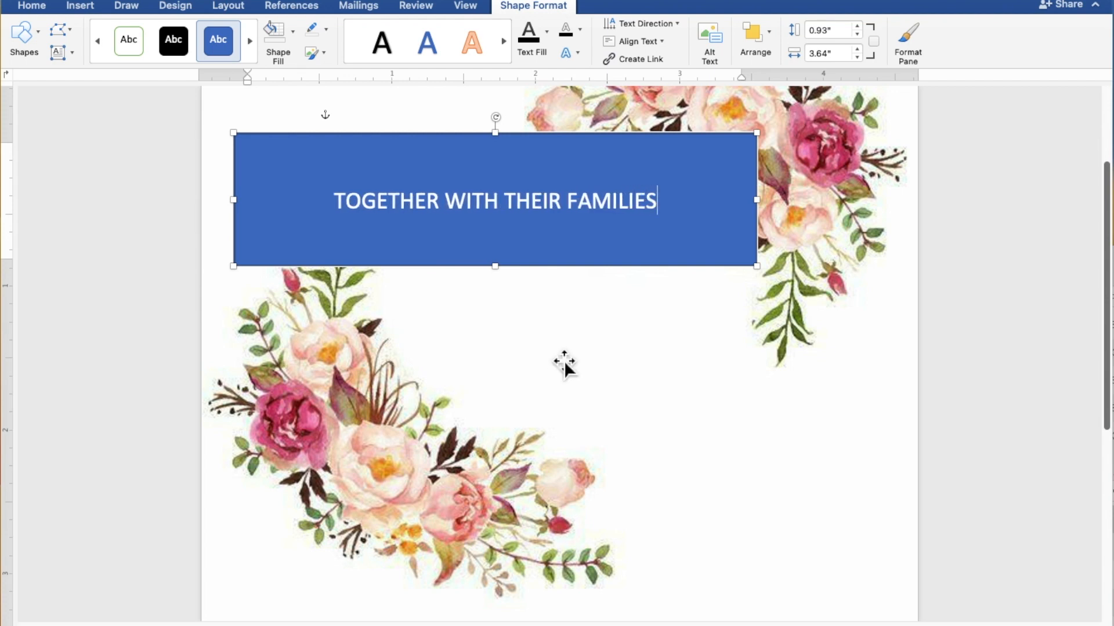
Give the TOGETHER WITH THEIR FAMILIES box no fill and no outline, and make its text black
drag(674, 206, 380, 209)
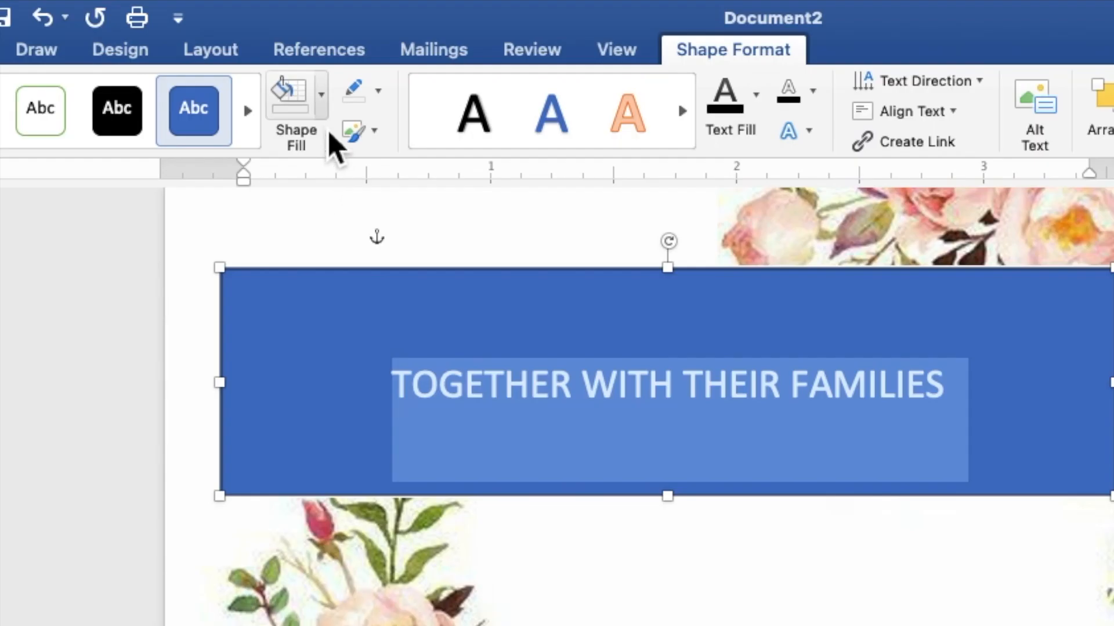
click(324, 115)
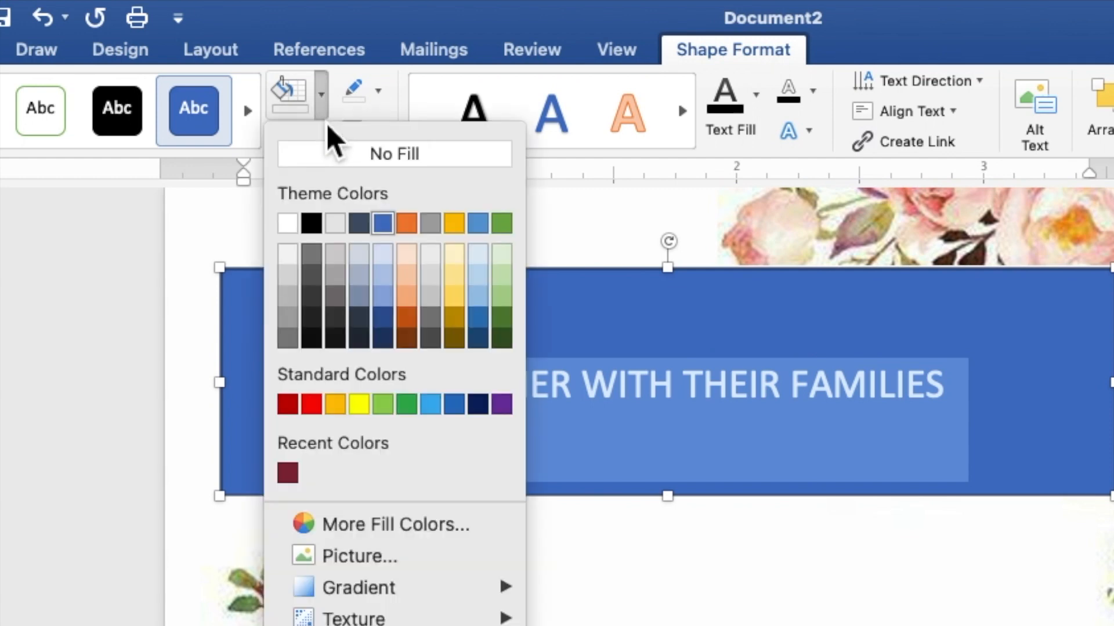
click(333, 161)
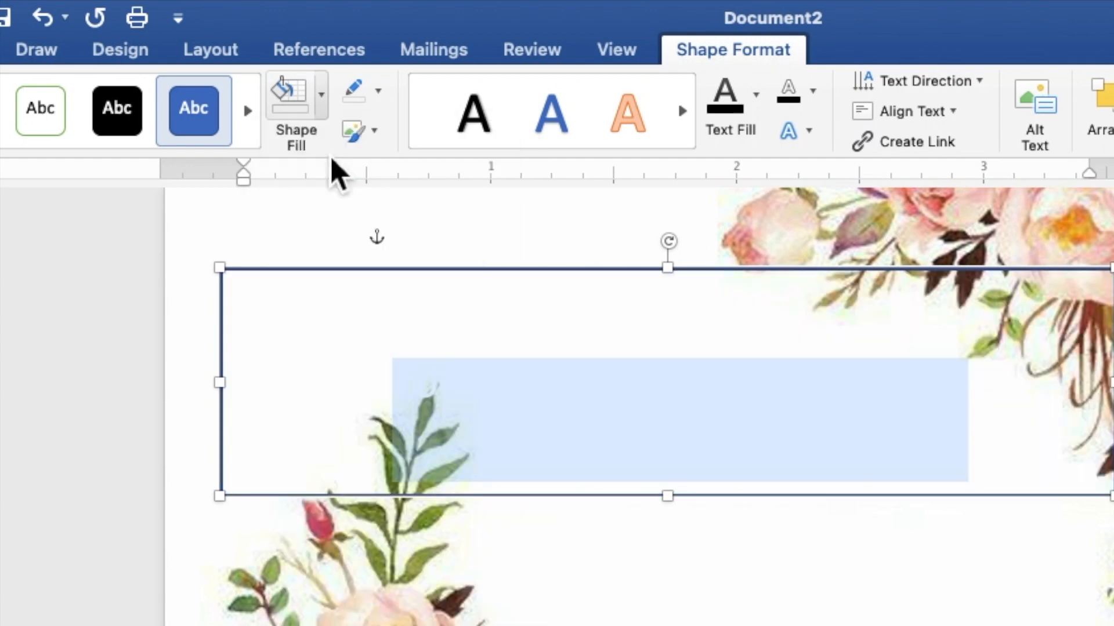
click(382, 97)
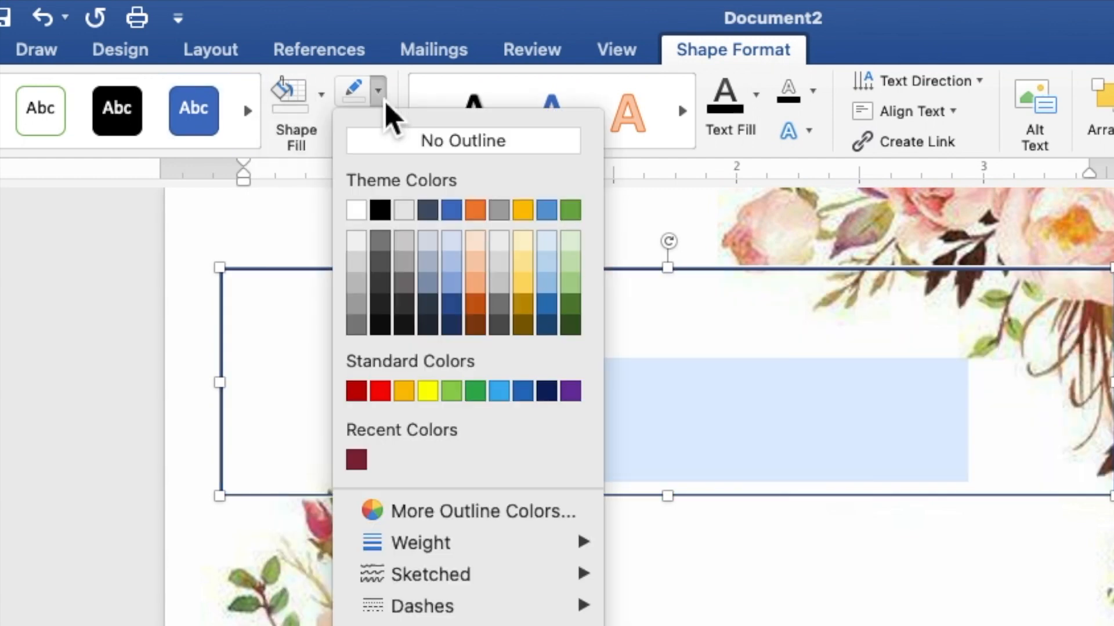
click(385, 141)
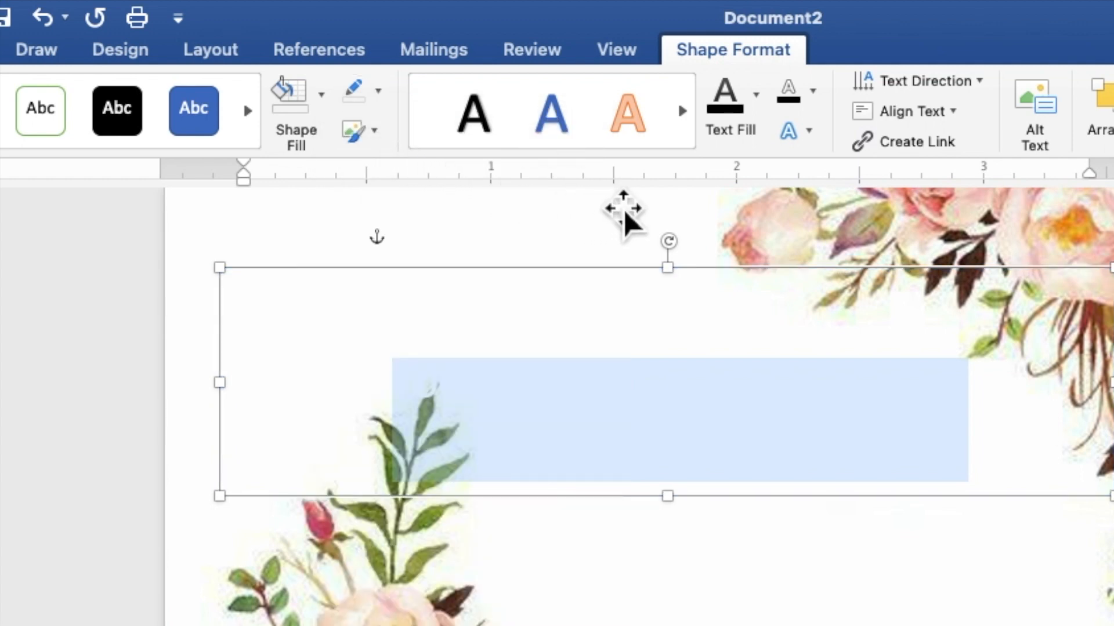
click(760, 116)
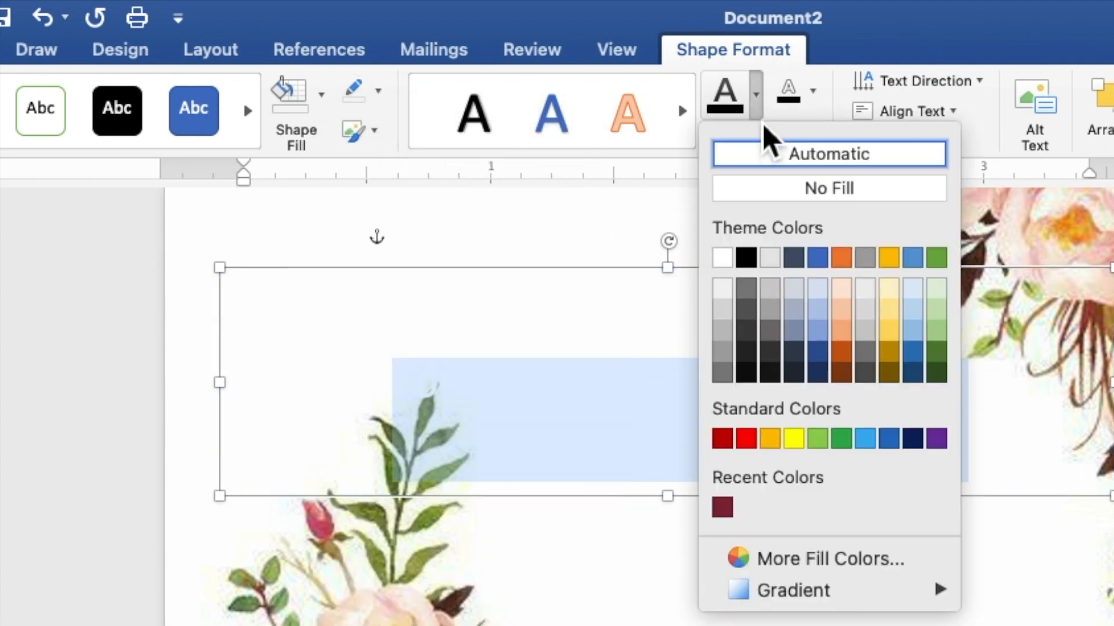
click(746, 258)
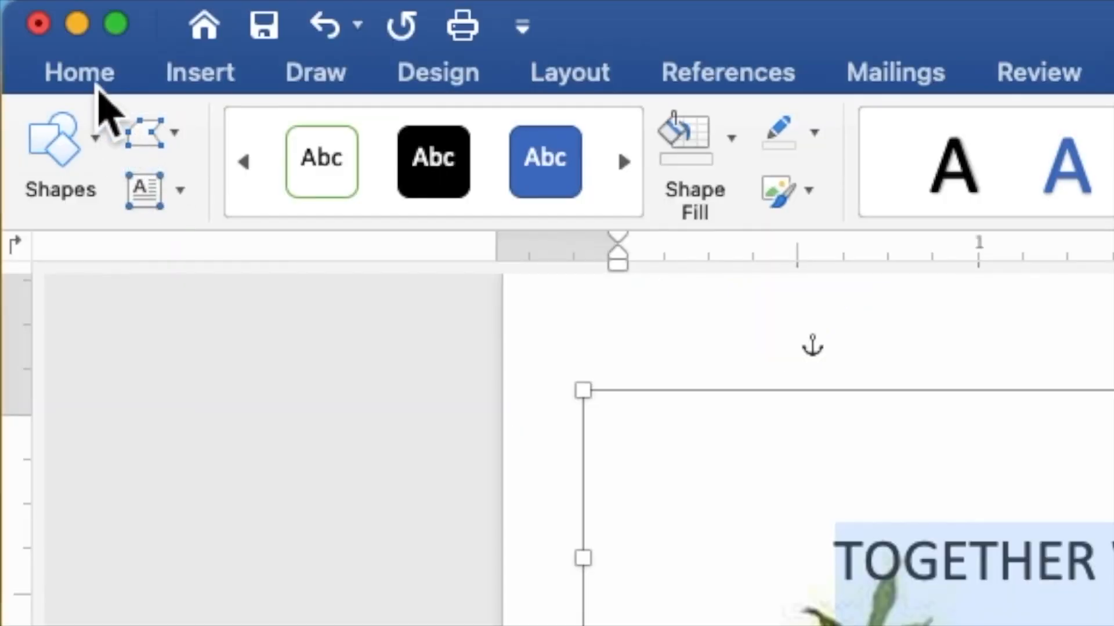
Set the TOGETHER WITH THEIR FAMILIES text to Times New Roman, size 9
click(92, 78)
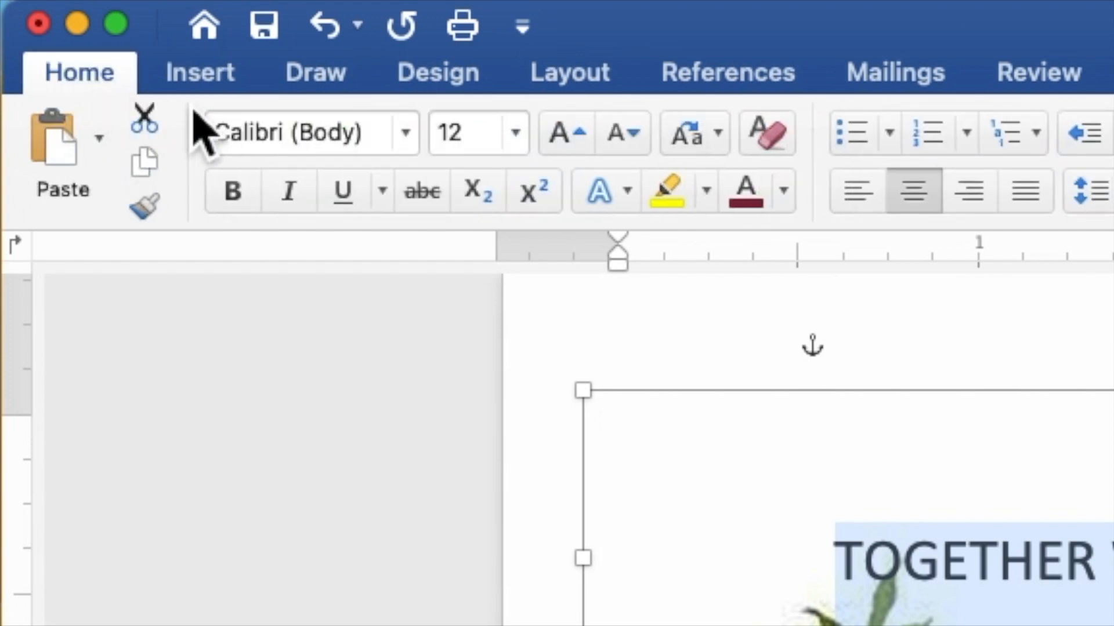
click(413, 140)
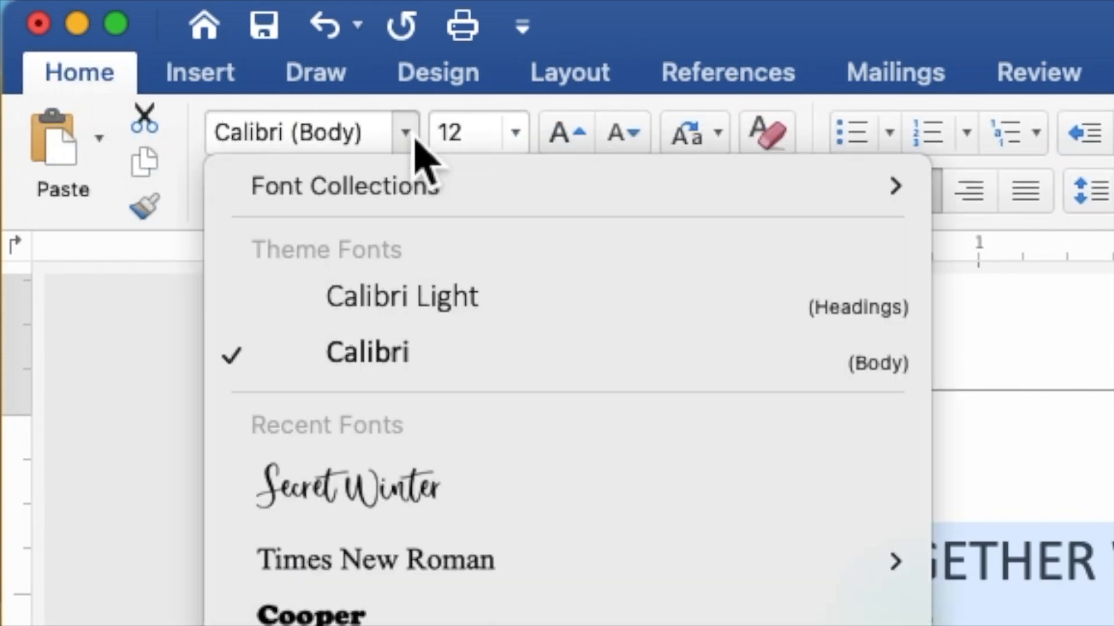
click(450, 571)
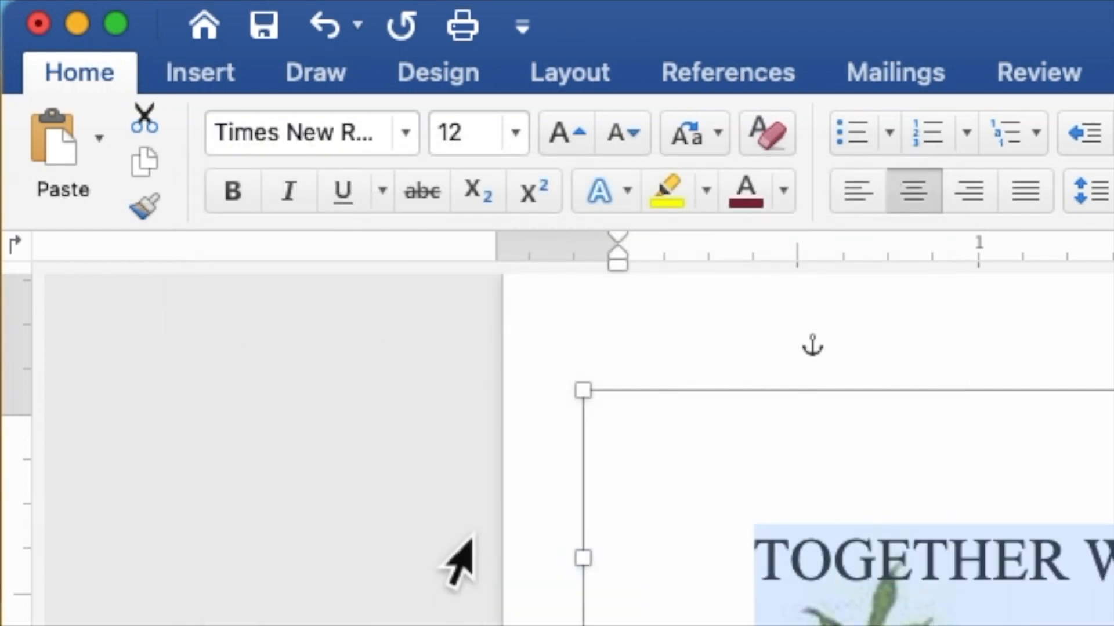
drag(471, 140, 438, 138)
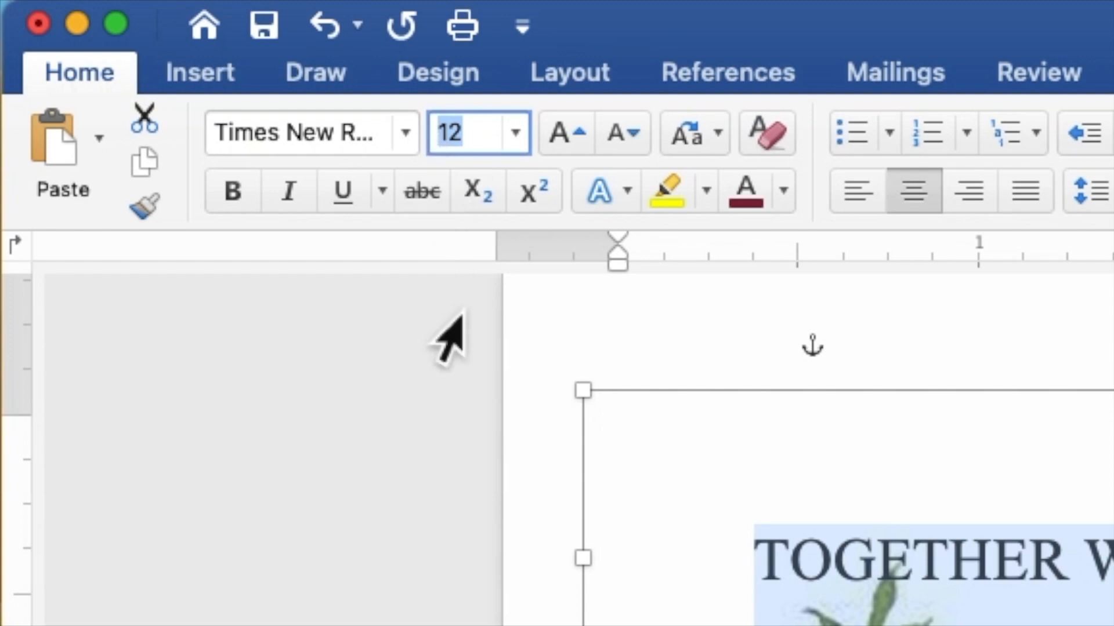
text(9)
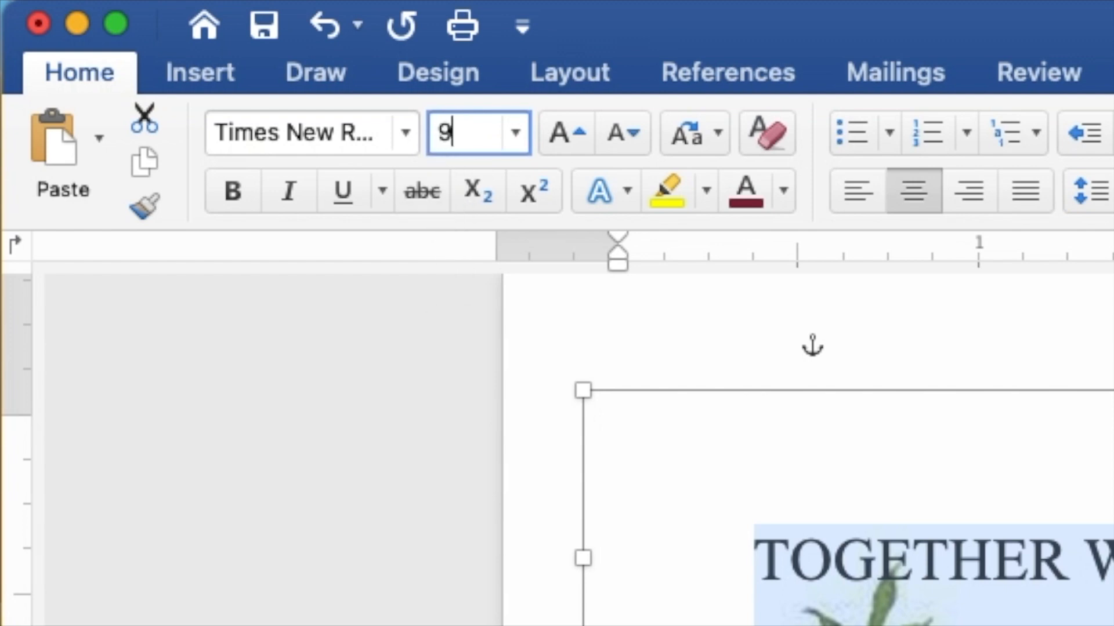
key(Return)
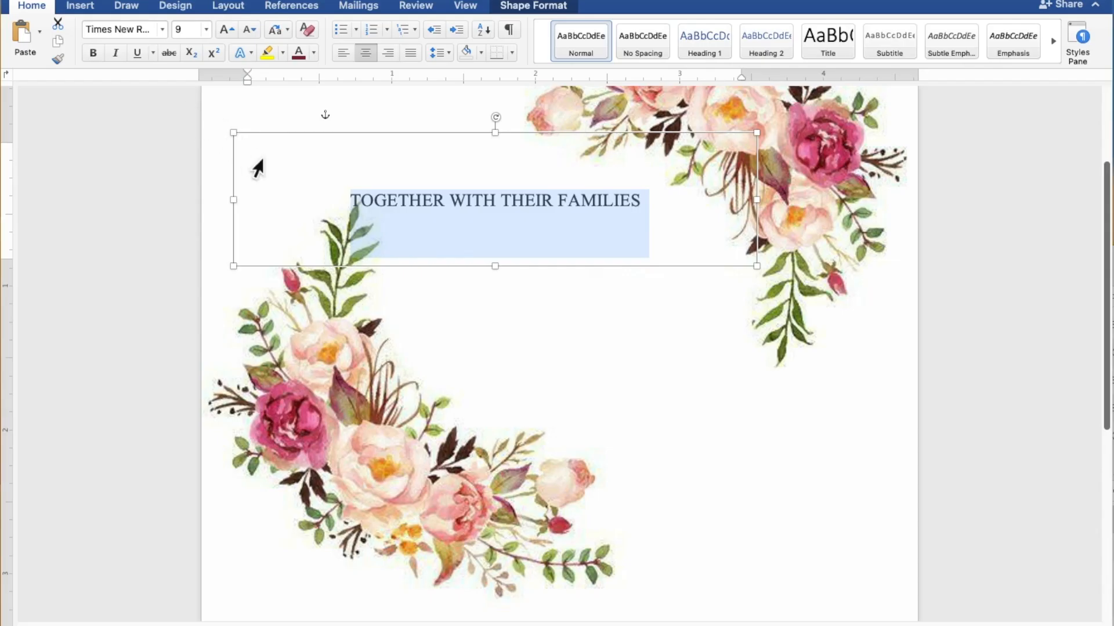
Move the text box toward the top-left and shrink it to fit its single line
scroll(457, 284, down, 5)
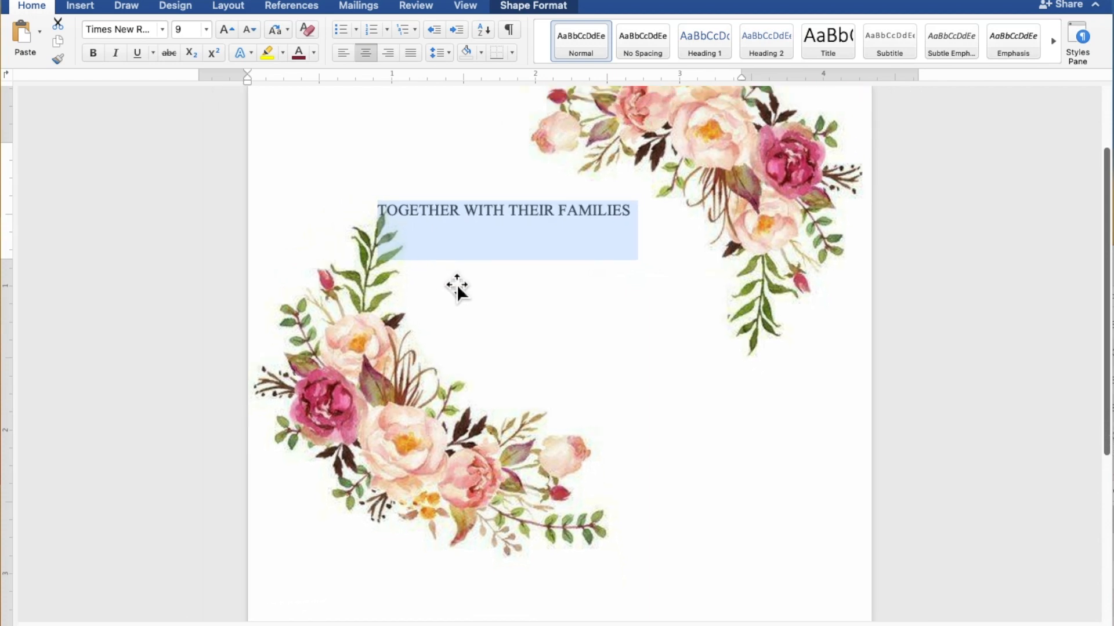
scroll(457, 284, down, 3)
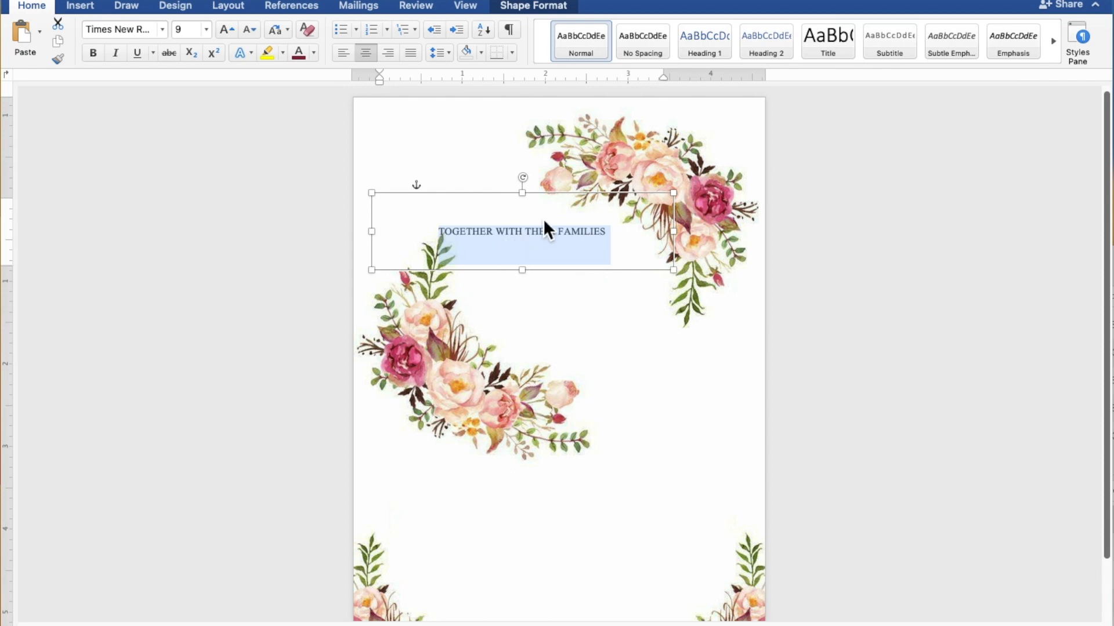
drag(565, 201, 550, 188)
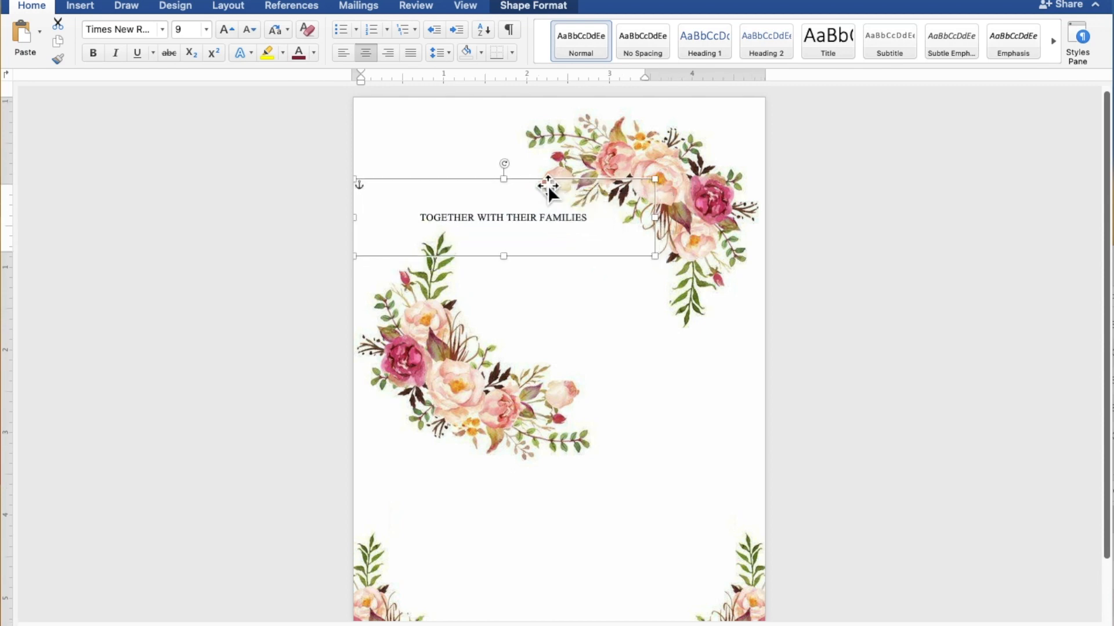
drag(659, 261, 561, 227)
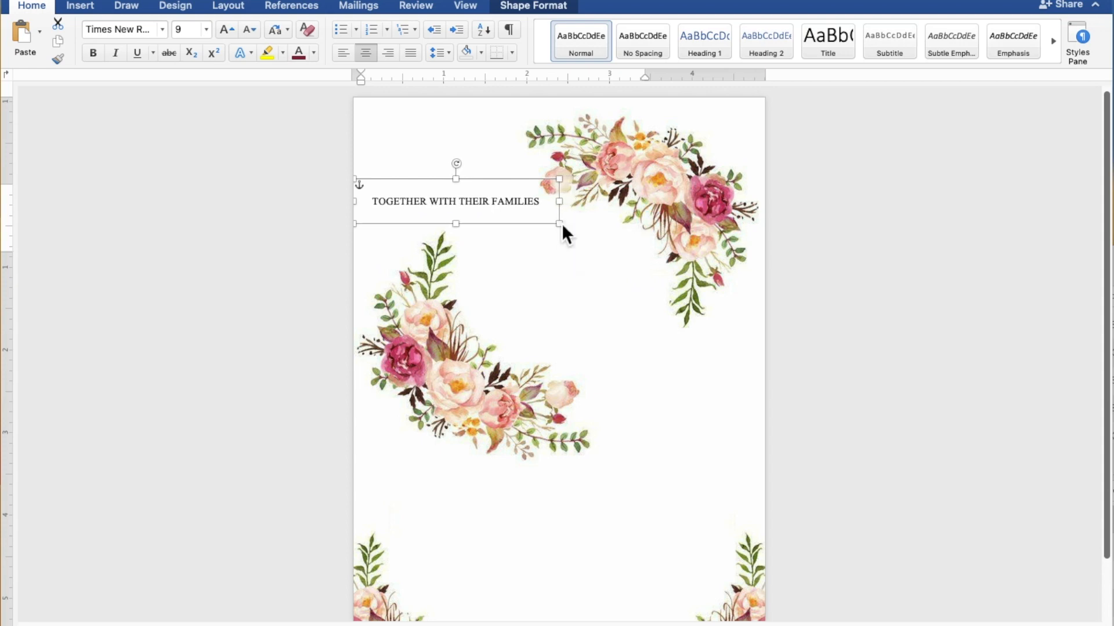
Nudge the families box up, then copy and paste it and move the copy beneath the lower-left flowers
drag(489, 207, 485, 192)
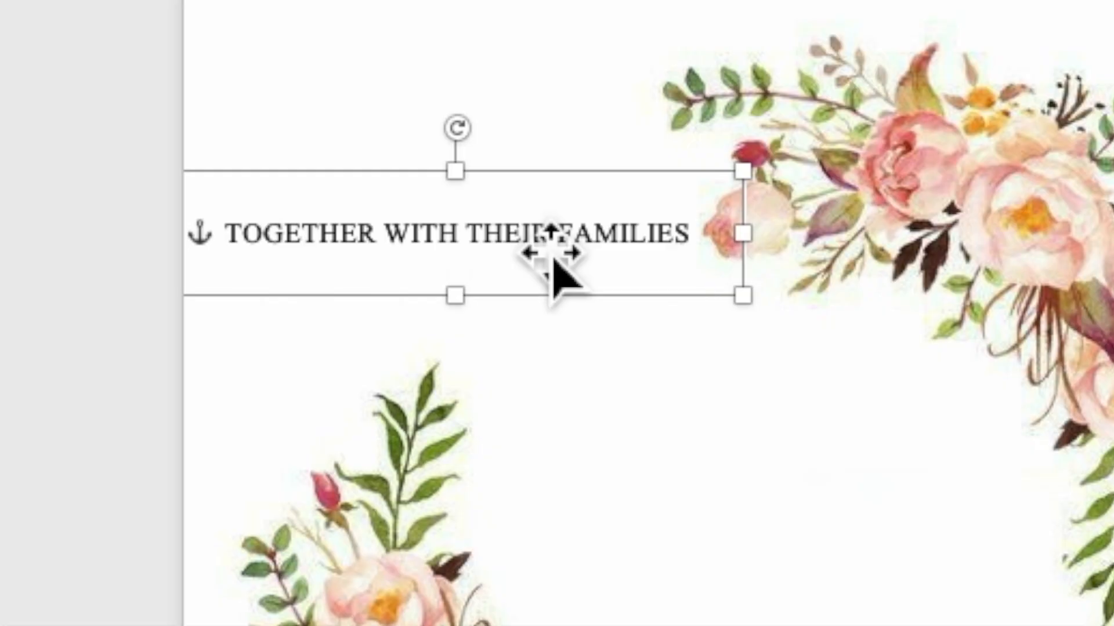
right_click(529, 229)
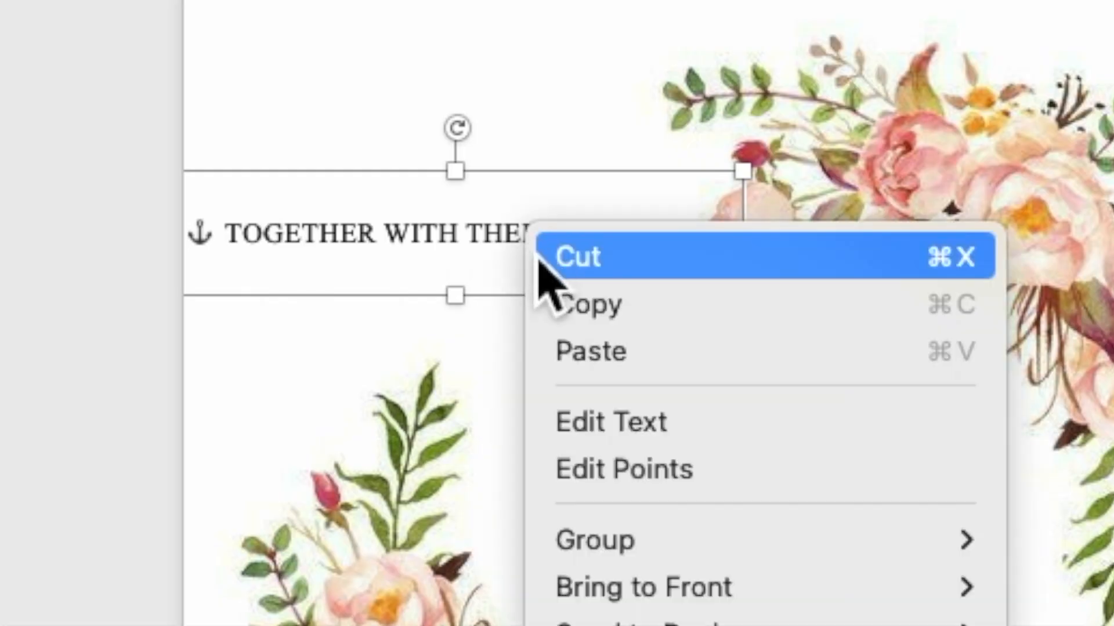
click(565, 310)
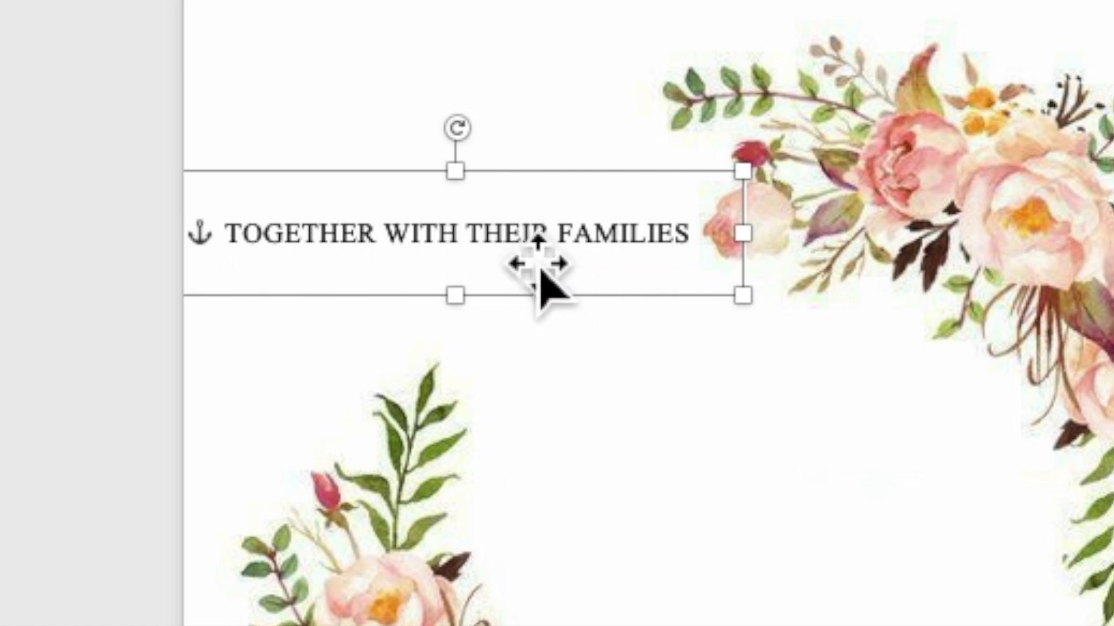
right_click(521, 251)
click(575, 371)
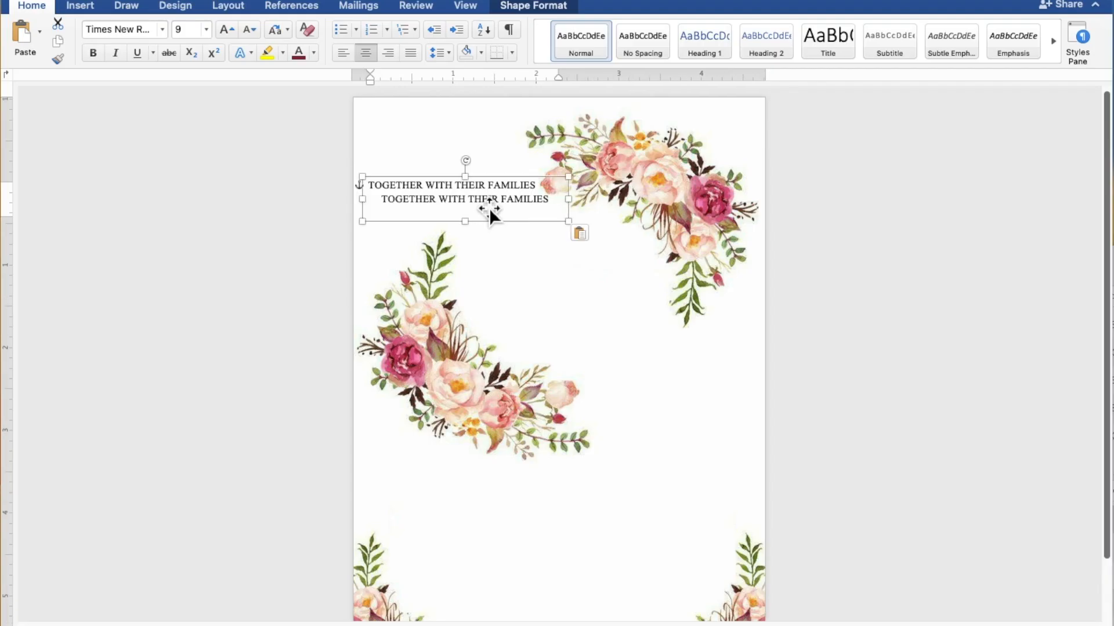
drag(489, 210, 520, 481)
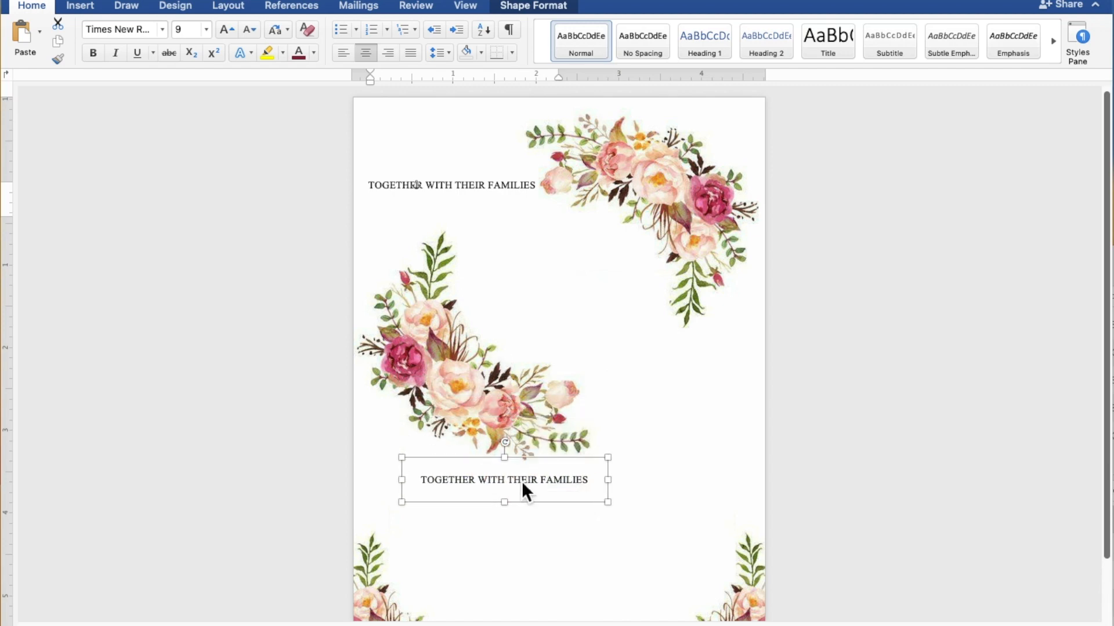
scroll(530, 480, down, 3)
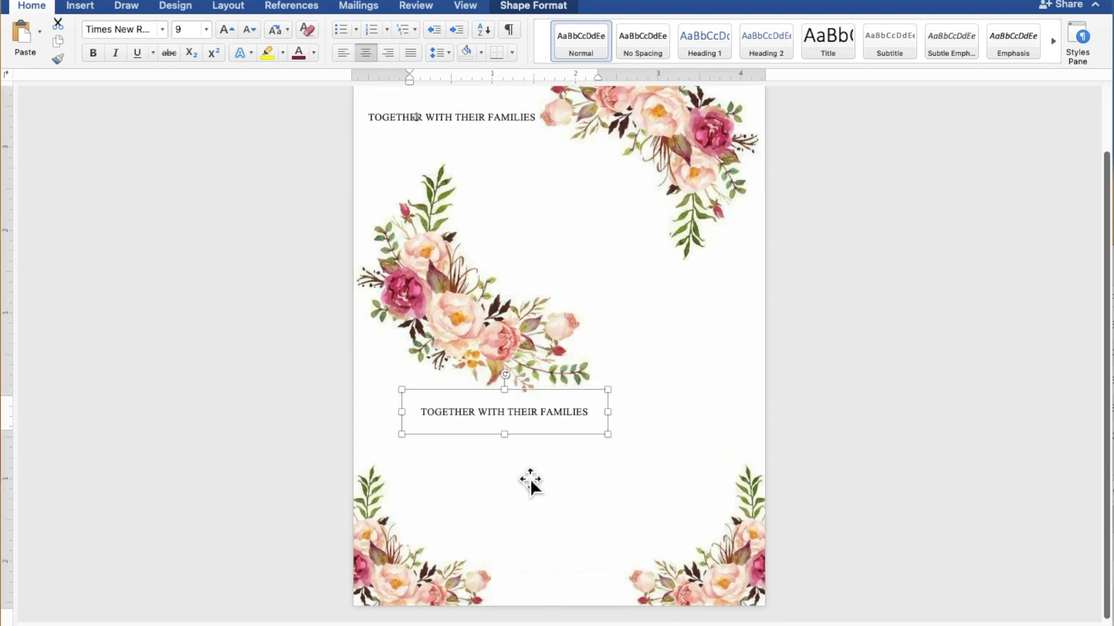
scroll(530, 479, up, 5)
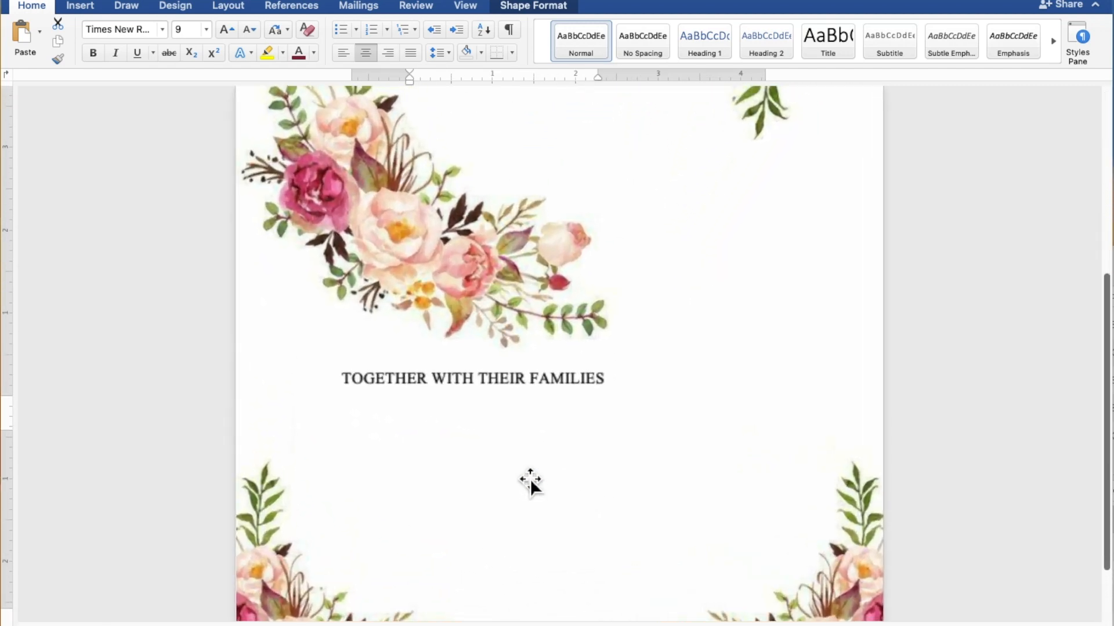
scroll(530, 478, down, 10)
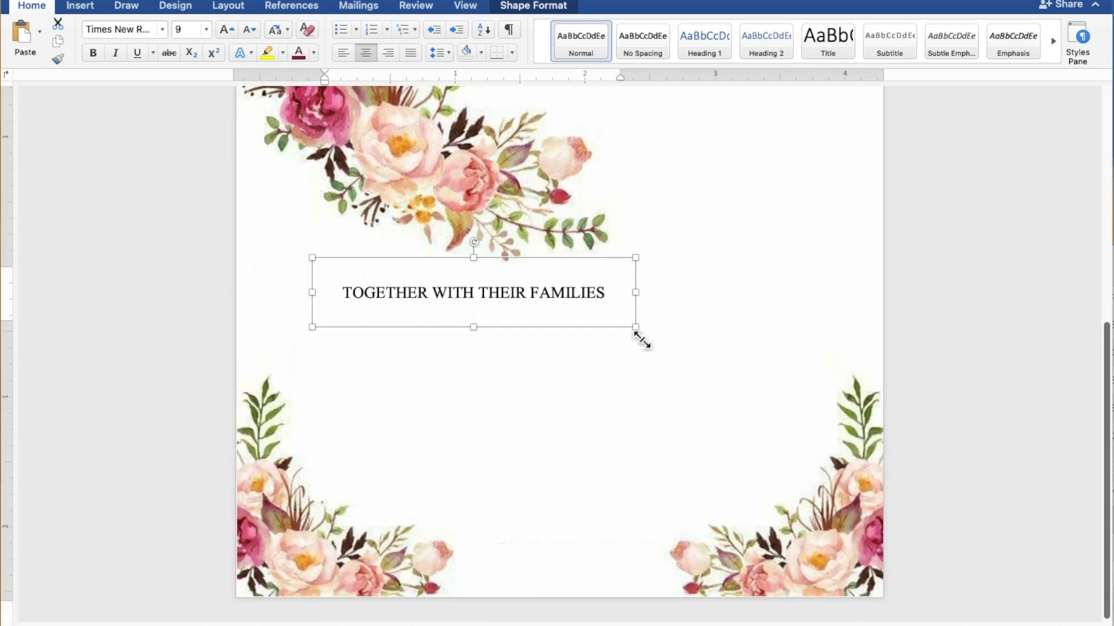
Enlarge the lower box to 3.71" by 1.7" and replace its text with REQUEST THE PLEASURE OF YOUR PRESENCE
drag(639, 335, 806, 478)
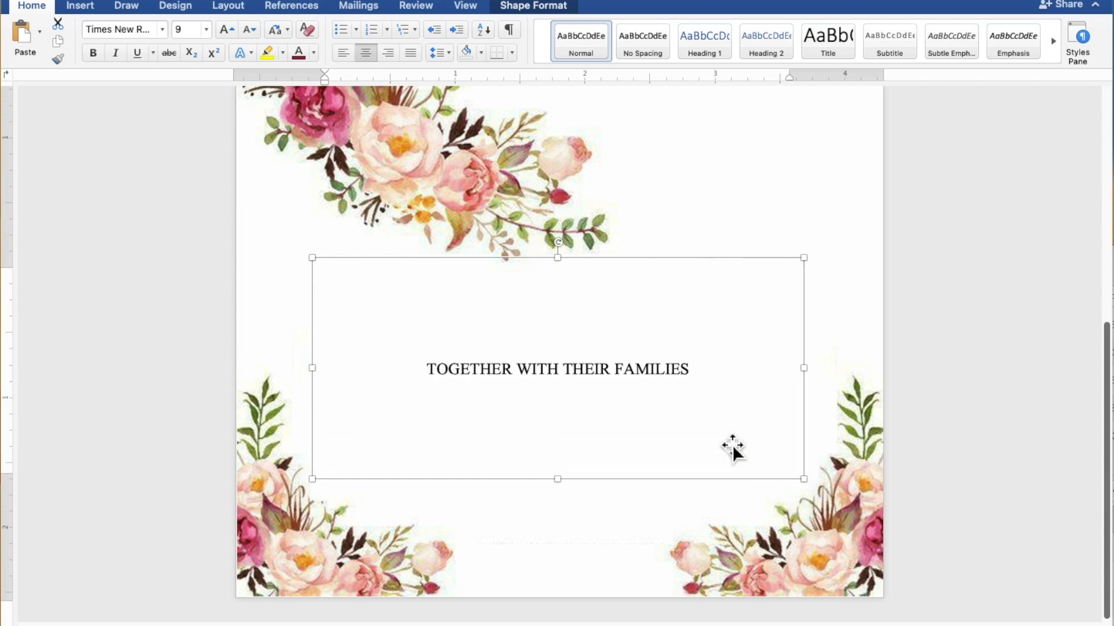
drag(704, 371, 469, 375)
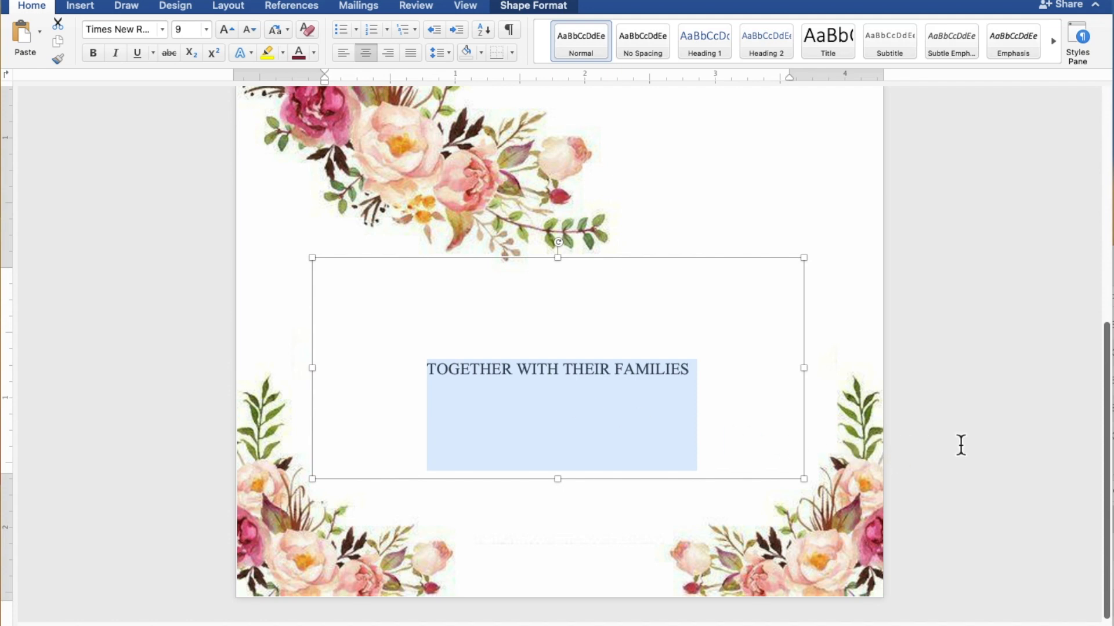
text(RE)
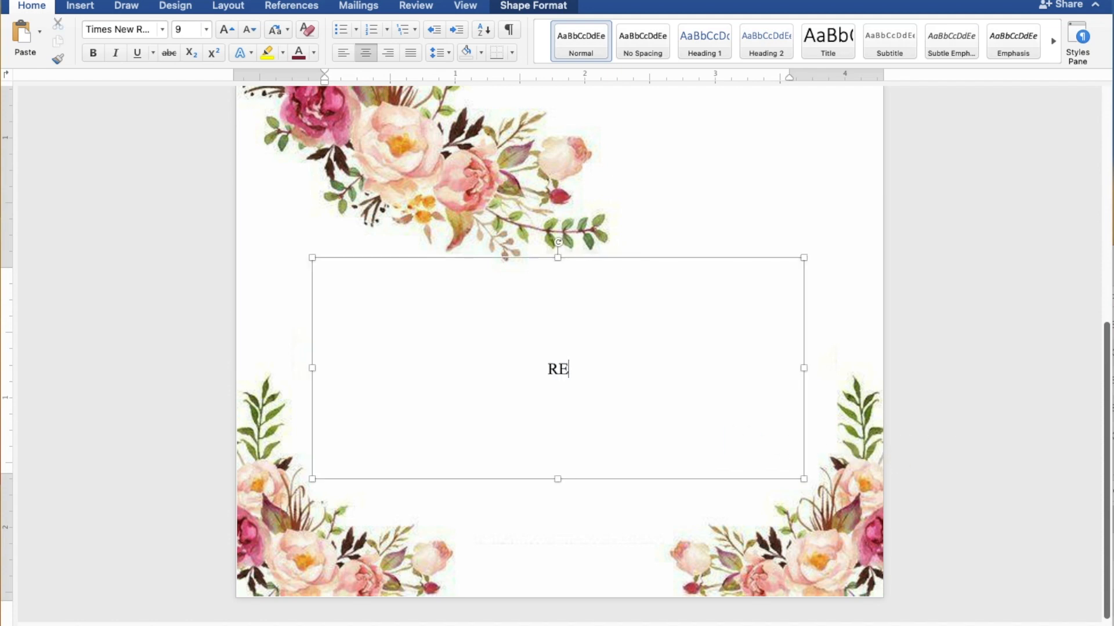
text(QUEST T)
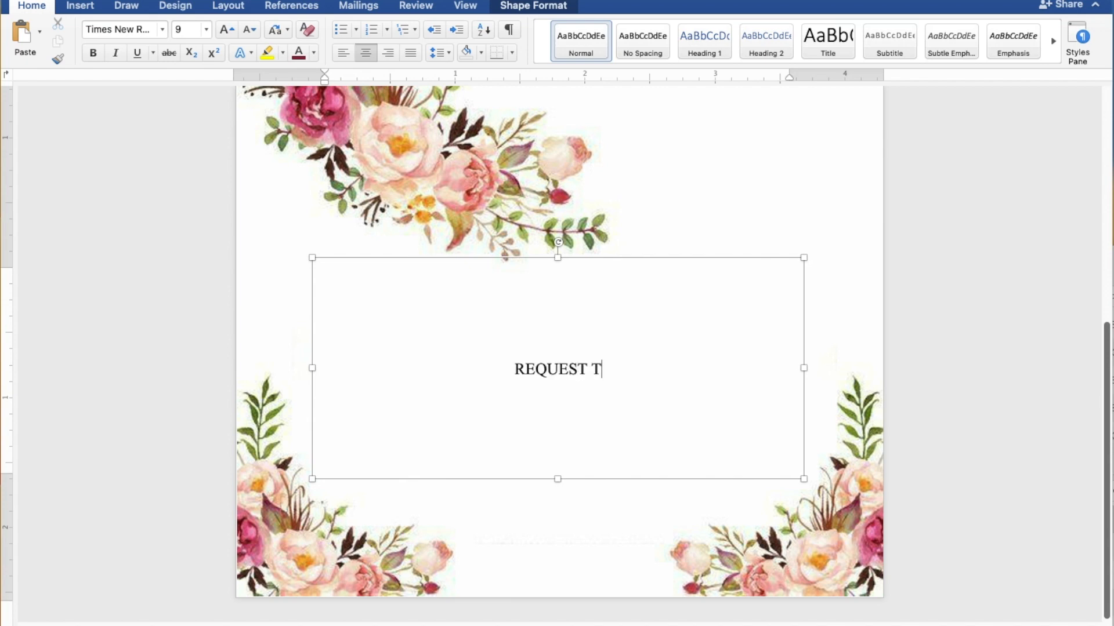
text(HE PLEASURE)
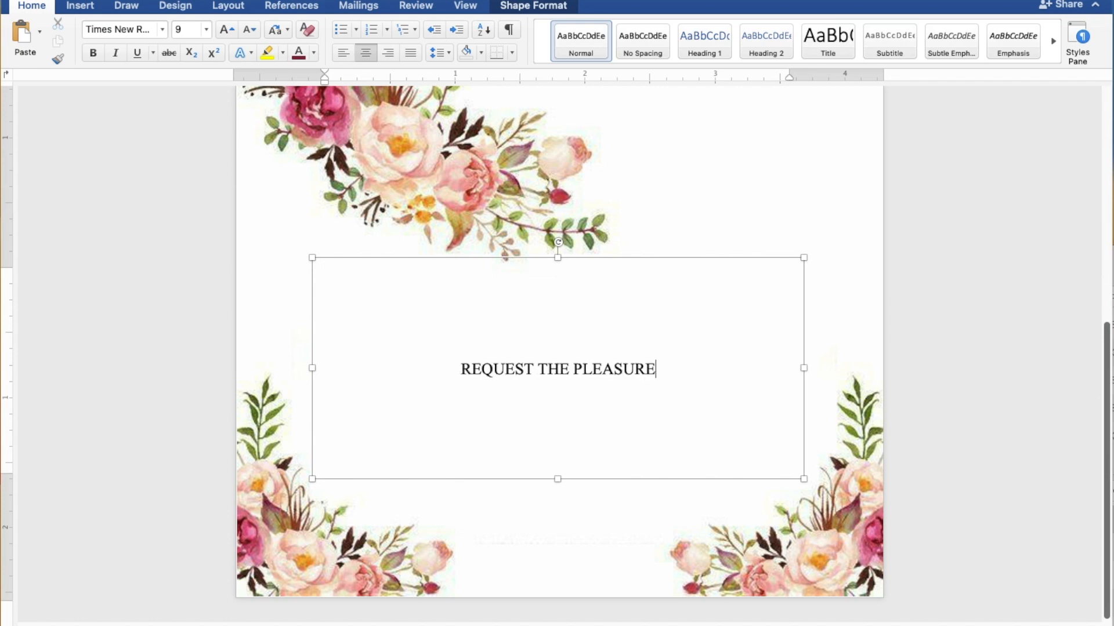
text( OF )
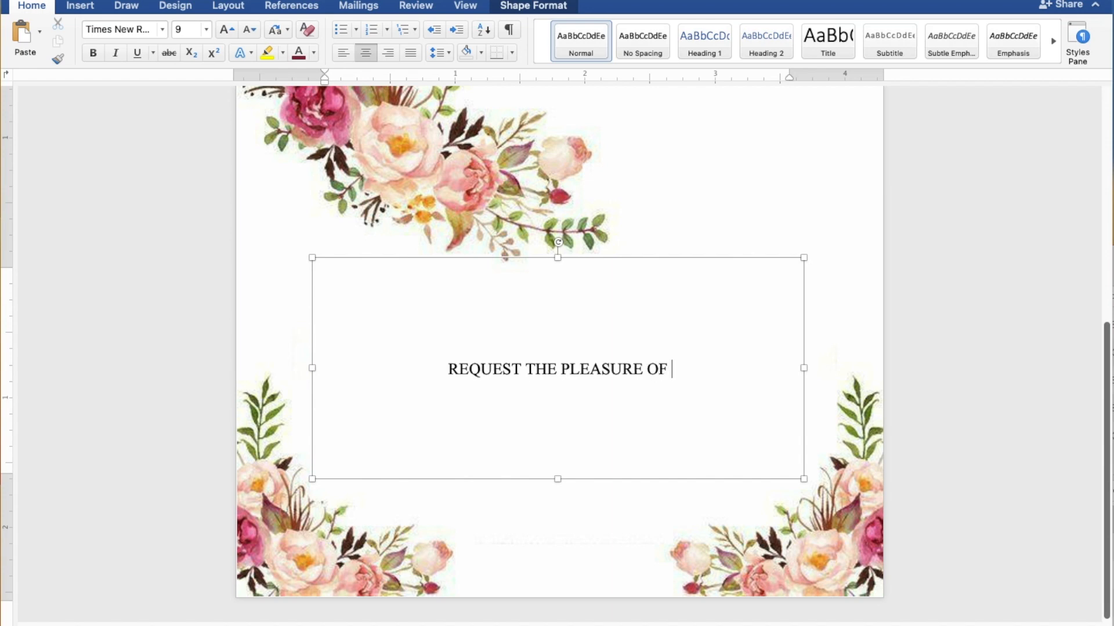
text(YOUR)
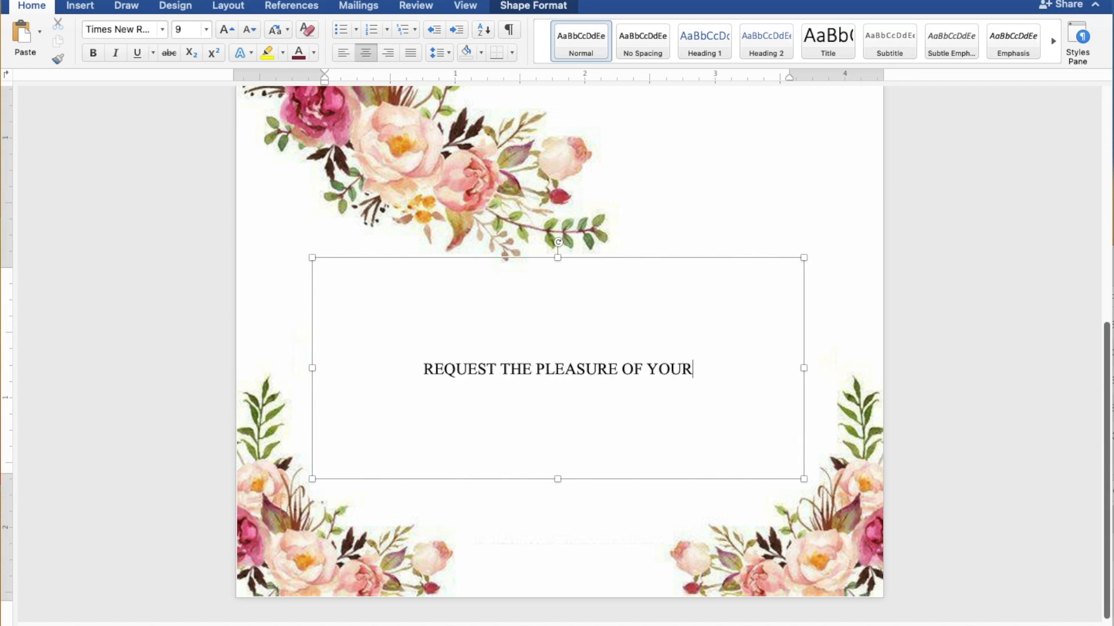
text( PRE)
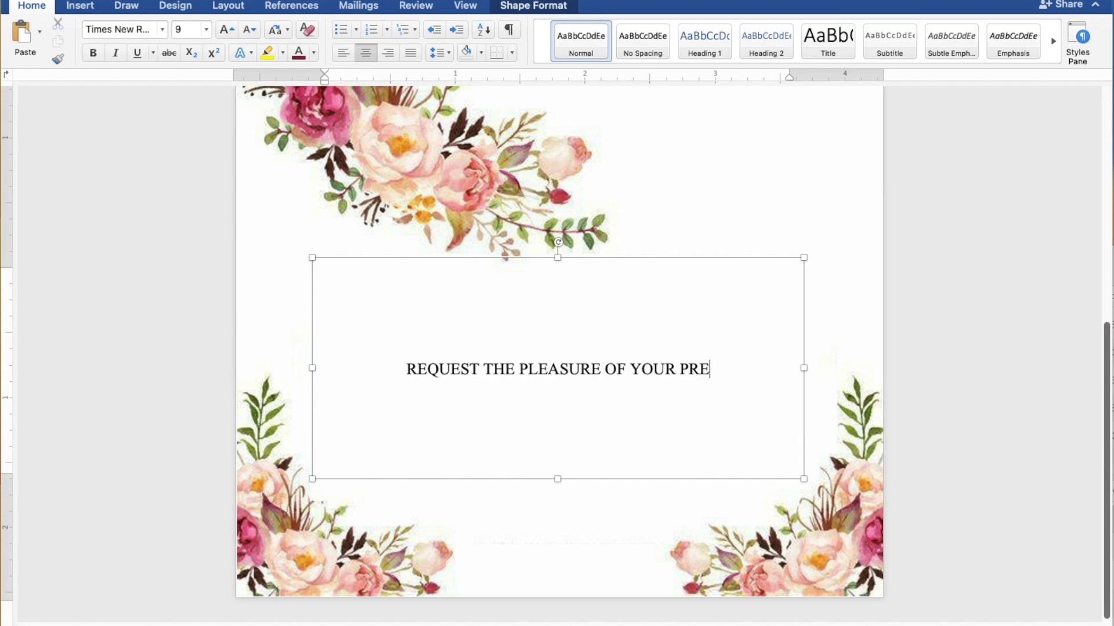
text(SE)
text(NCE)
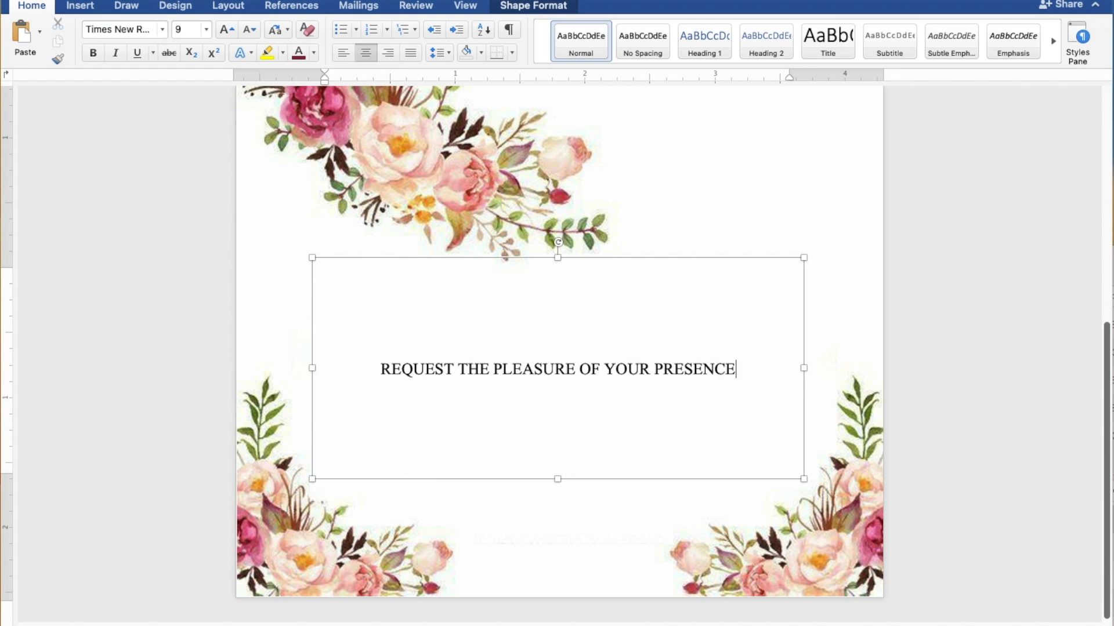
Add the line AS THEY JOYFULLY UNITE IN MARRIAGE, then start the date with SUNDAY below
key(Return)
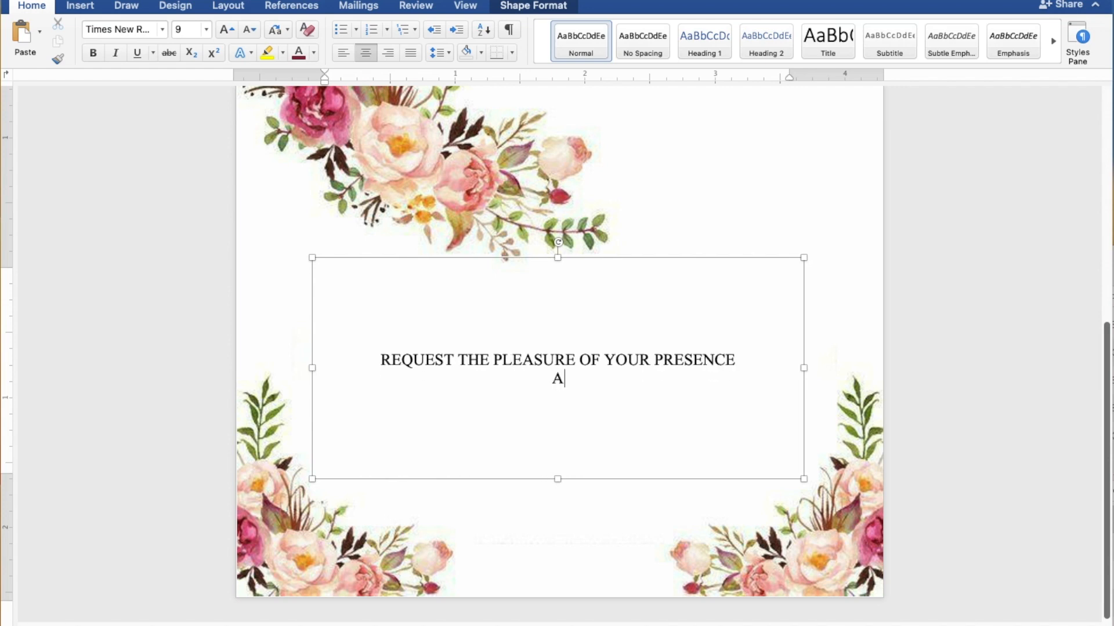
text(AS THEY JOYFU)
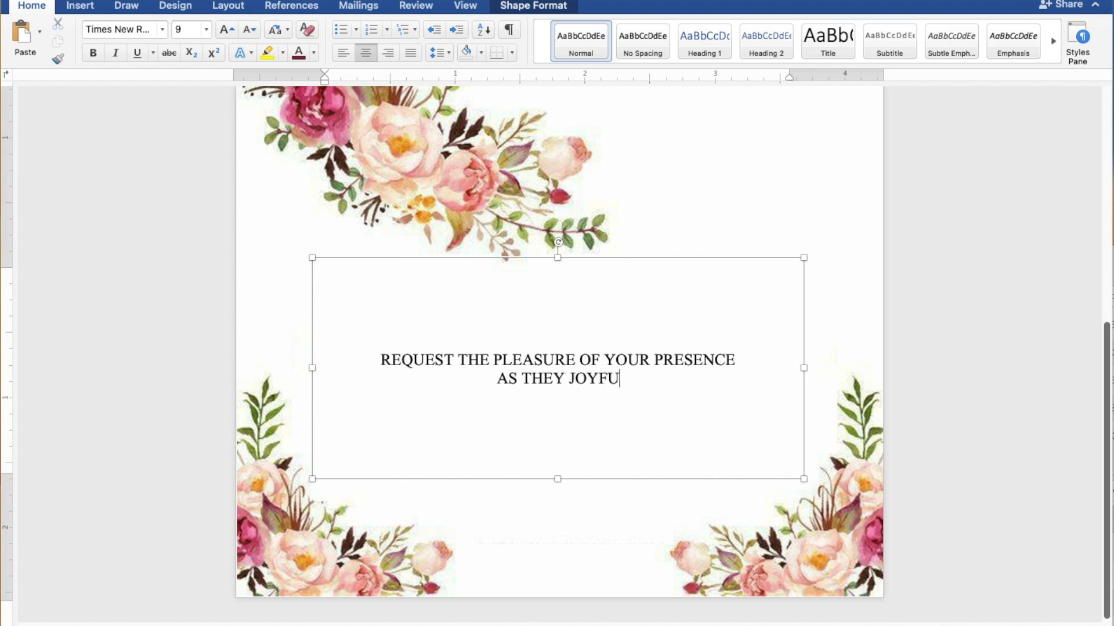
text(LLY UNITE IN)
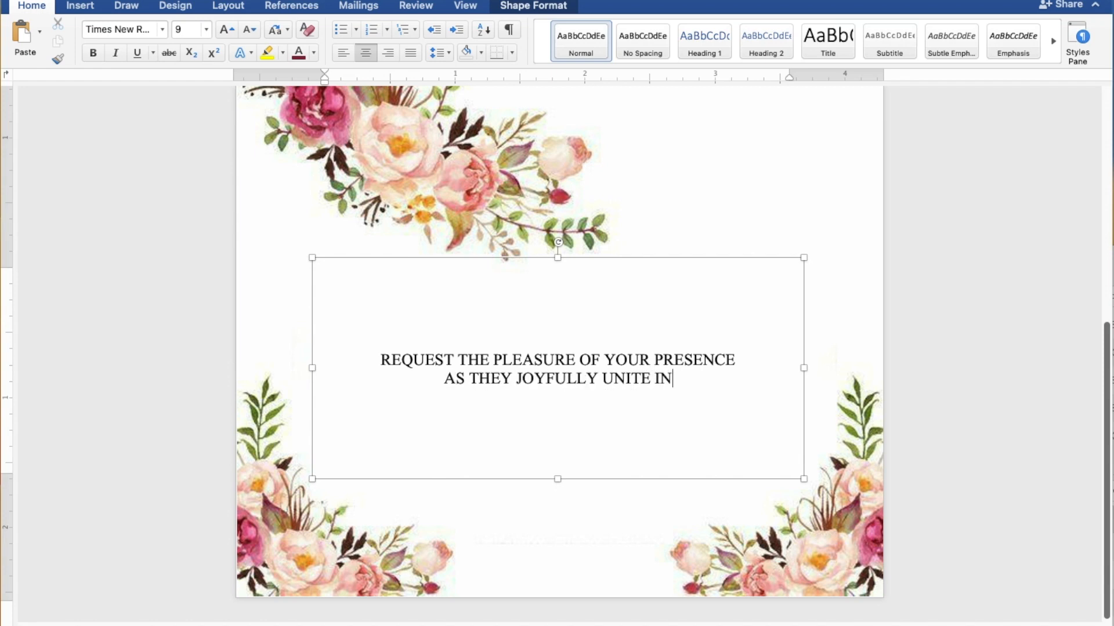
text( MARR)
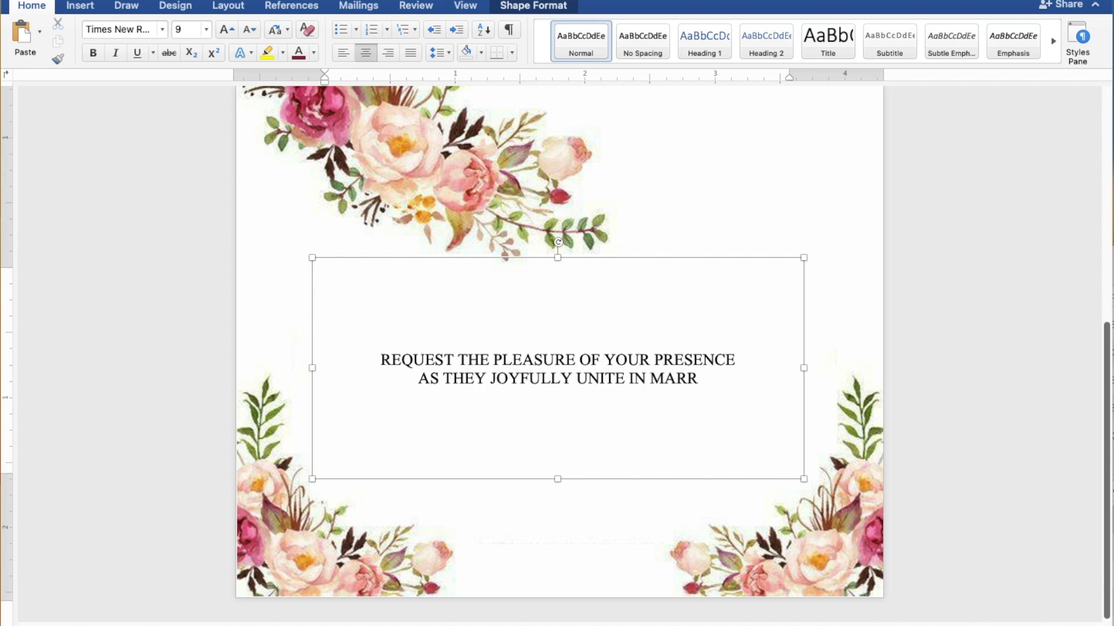
text(IAGE)
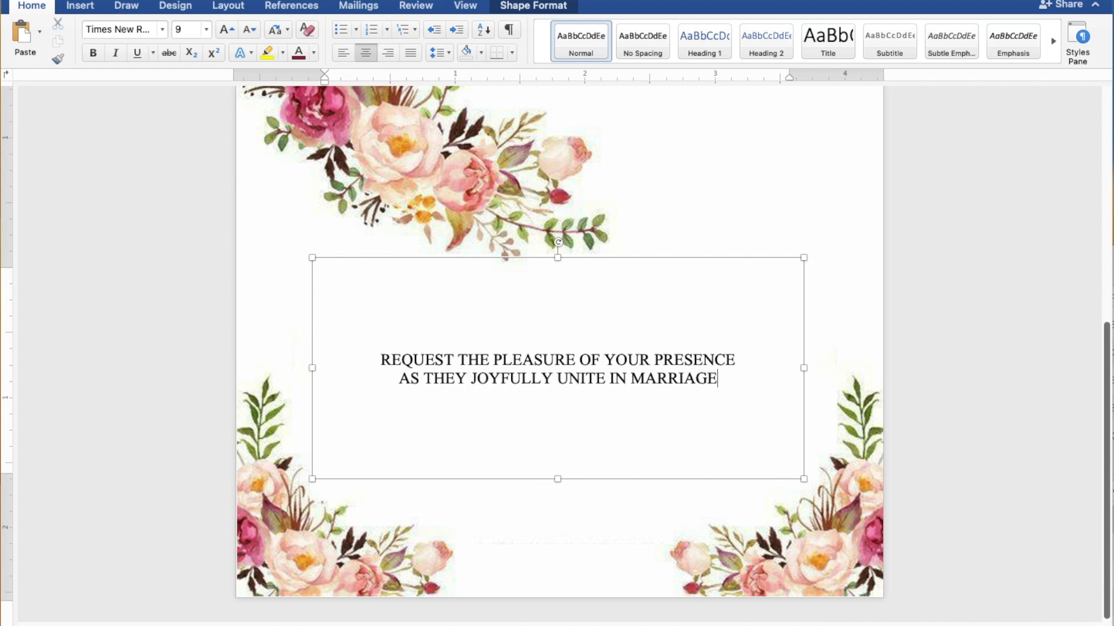
key(Return)
key(Return)
text(SUNDAY)
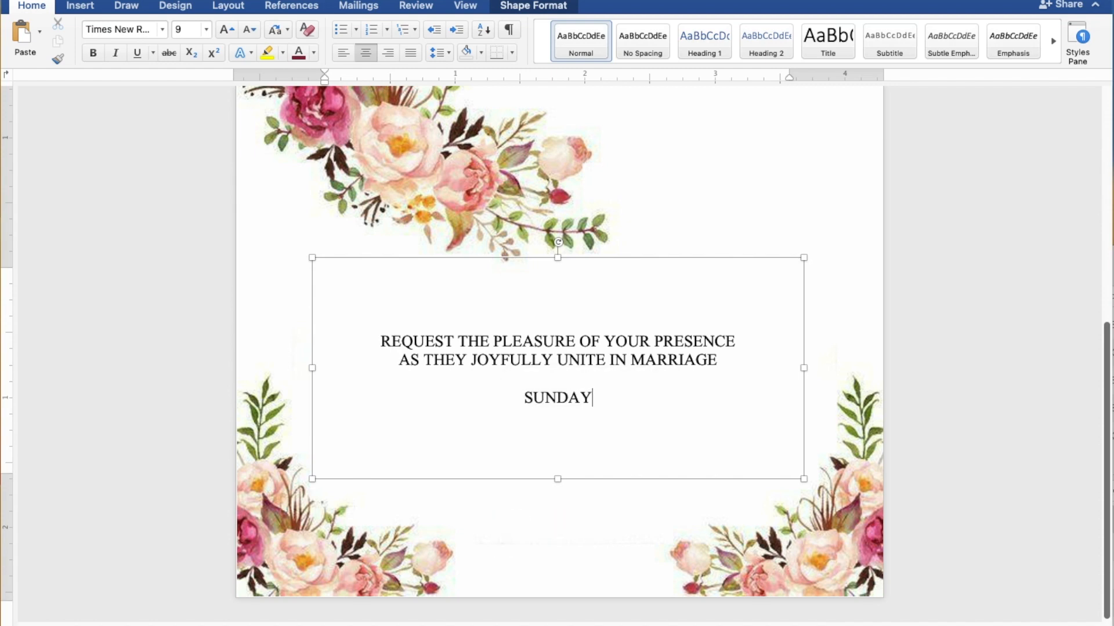
Add JULY 30, 2023 and 10:00 IN THE MORNING on separate lines under SUNDAY
key(Return)
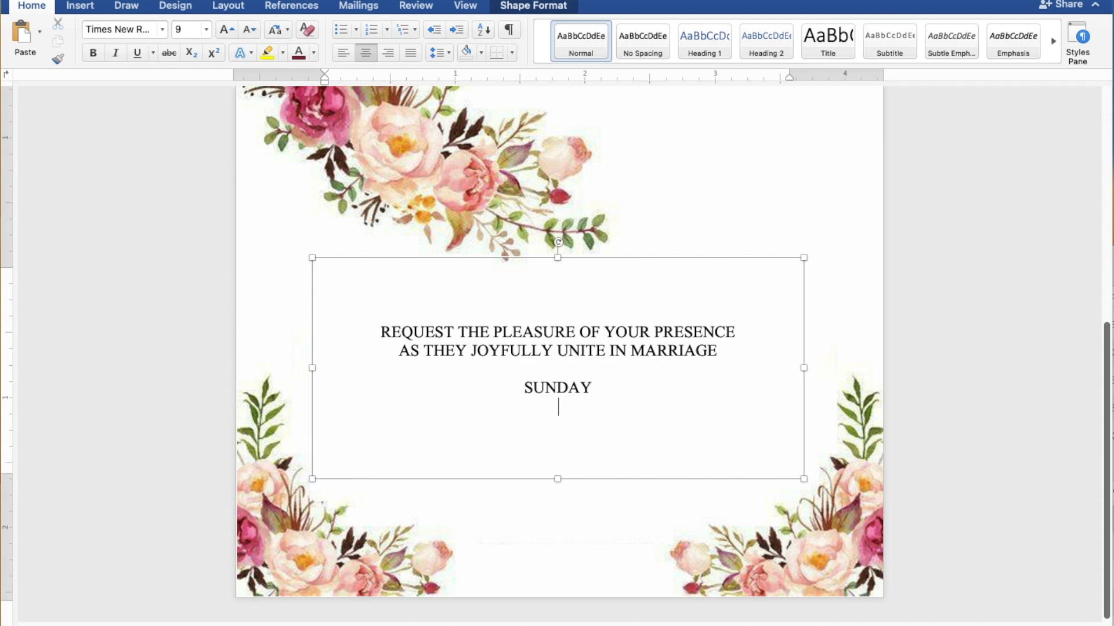
text(JUL)
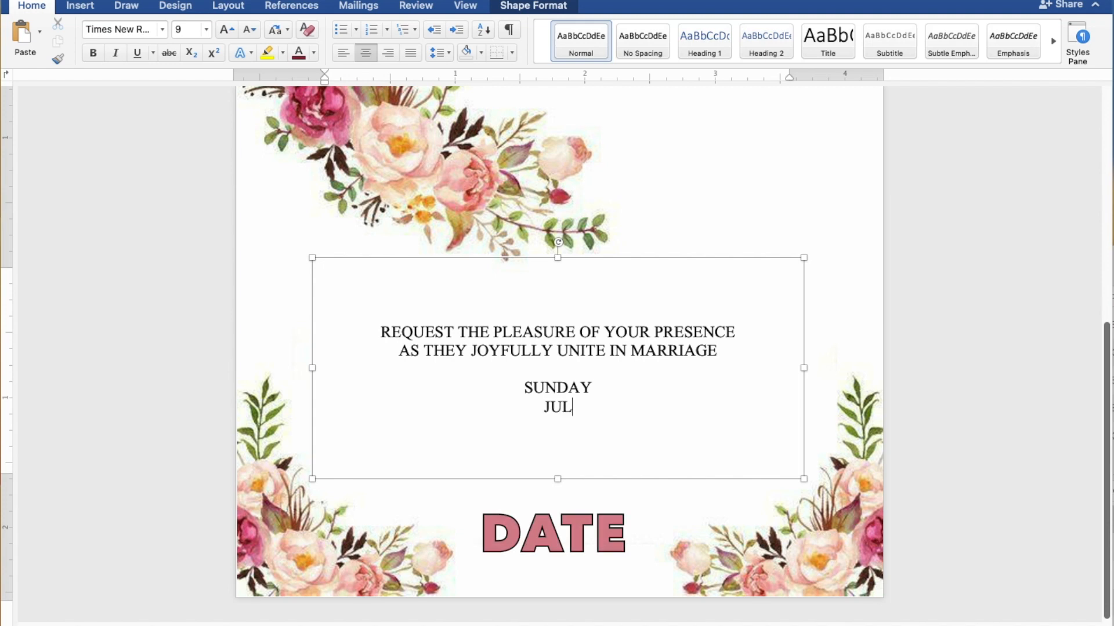
text(30, 2023)
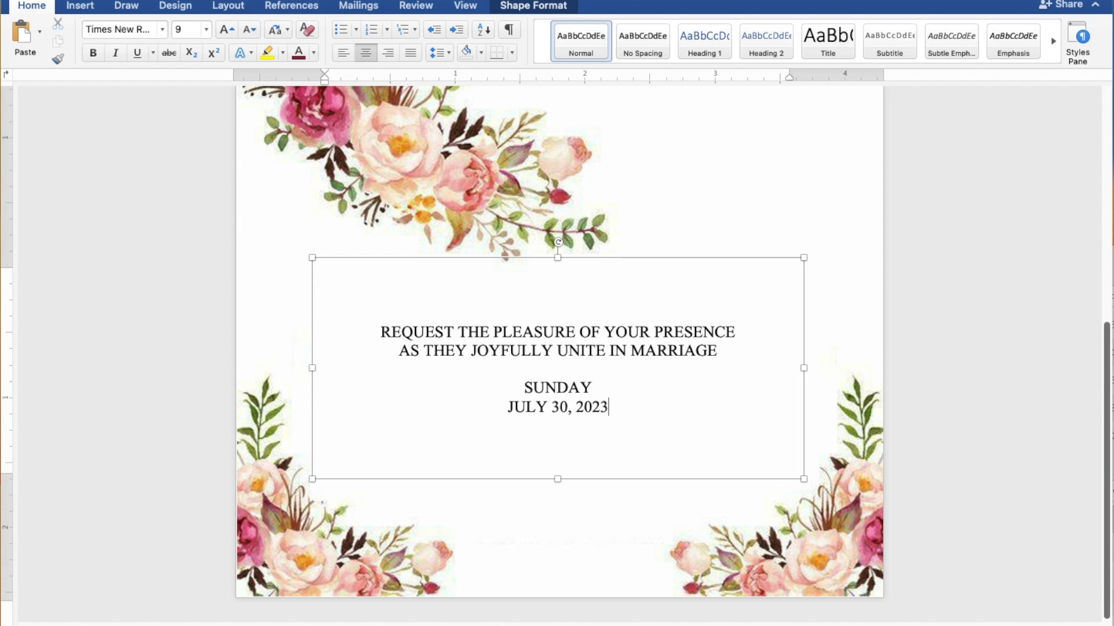
key(Return)
text(10:00 I)
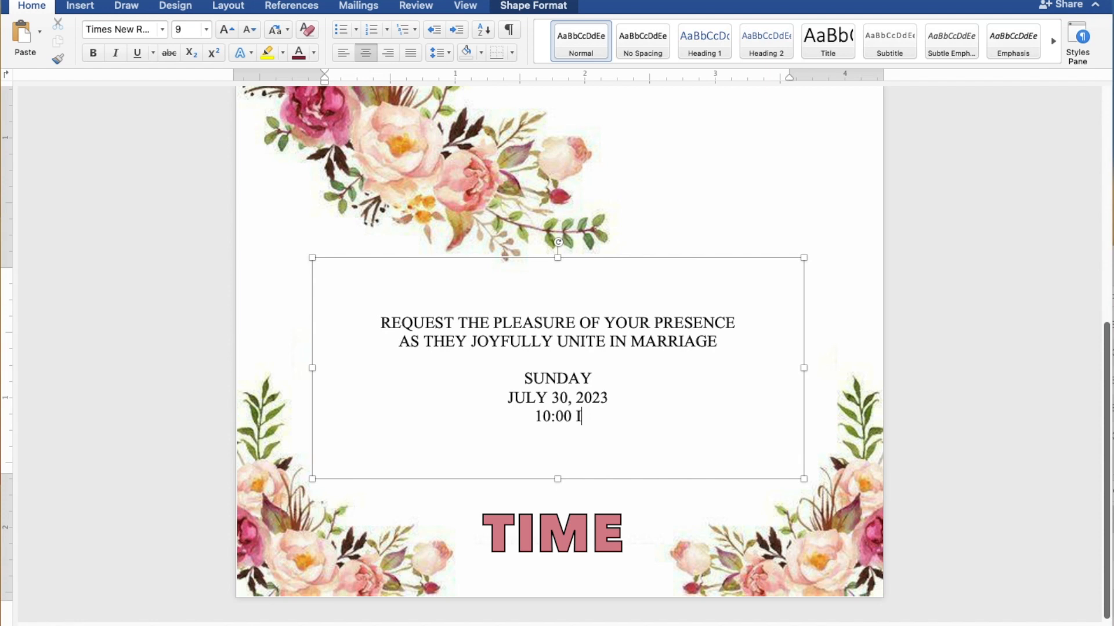
text(N THE )
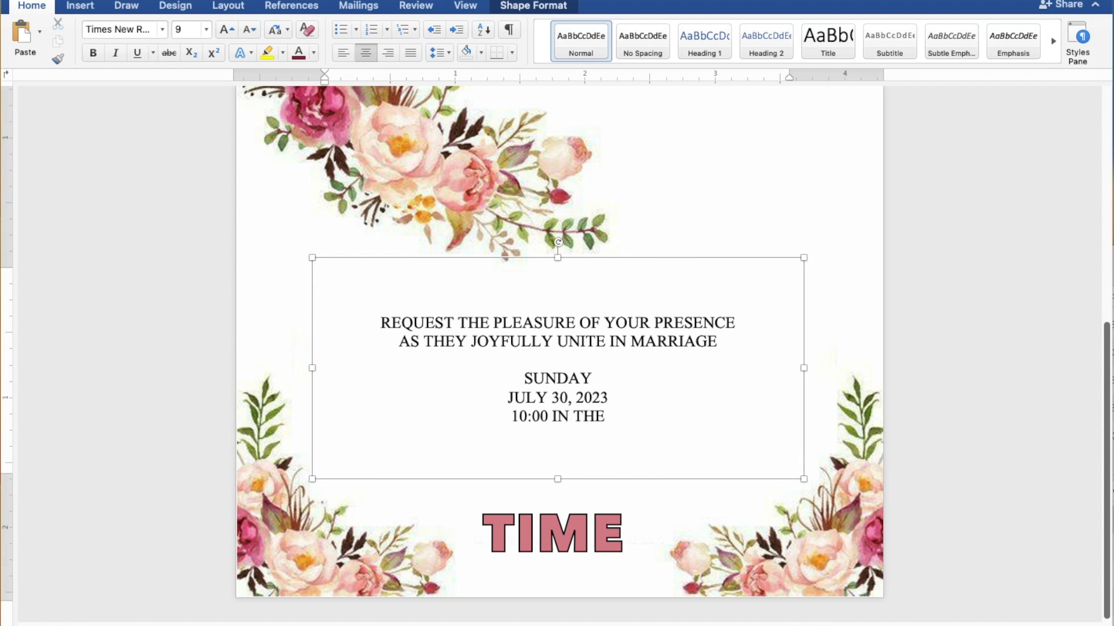
text(MOR)
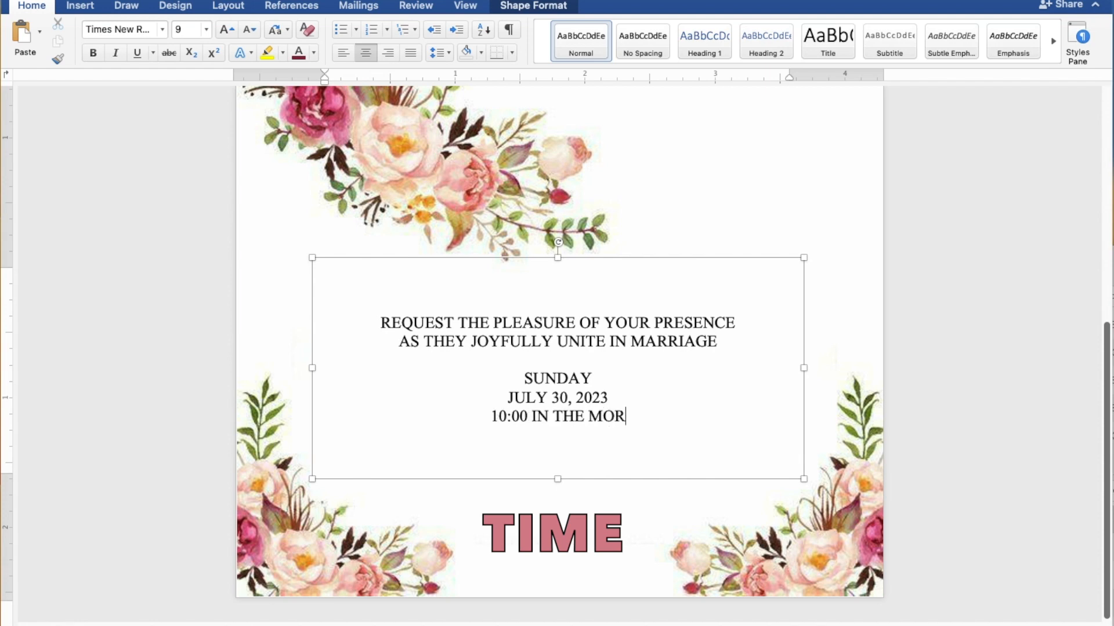
text(NING)
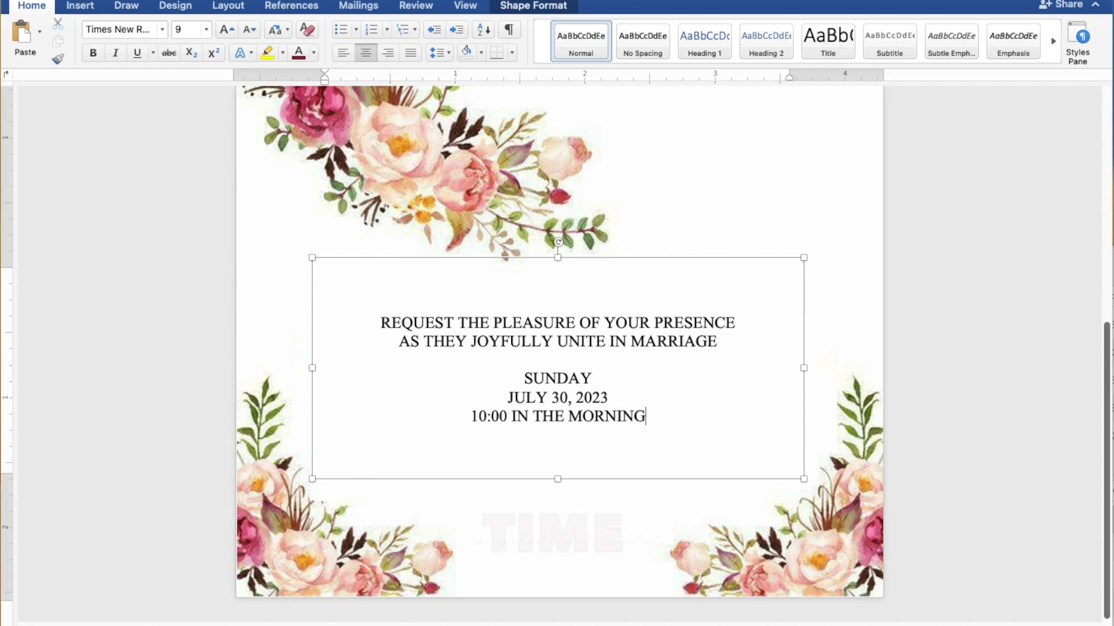
Add ST. THOMAS AQUINAS PARISH CHURCH below the time and shorten the text box to 1.35"
key(Return)
text(S)
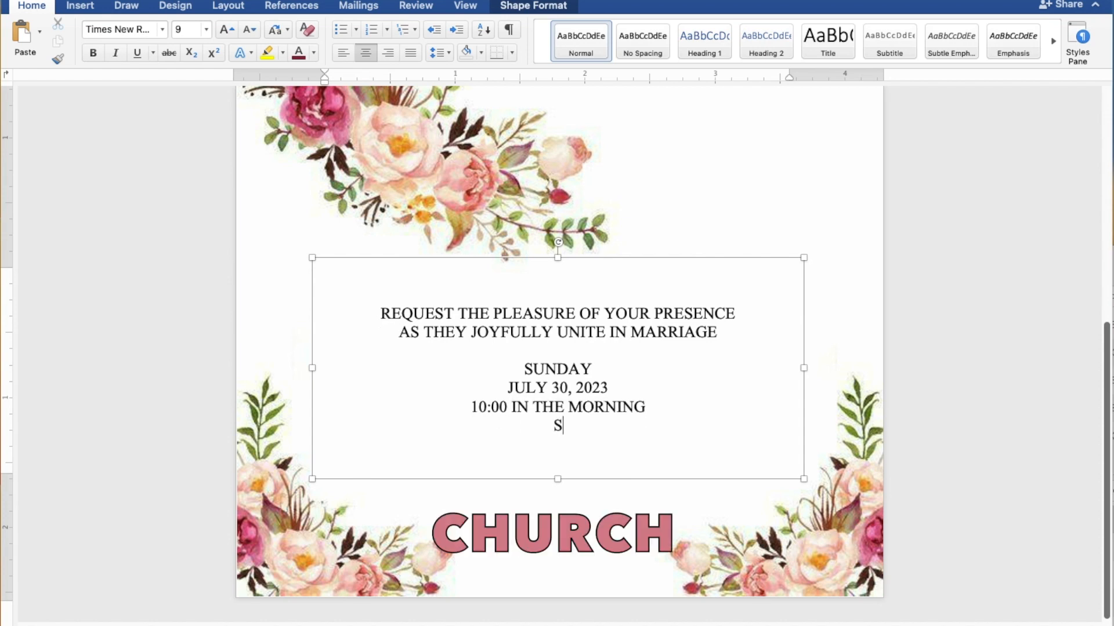
text(T. THOMAS)
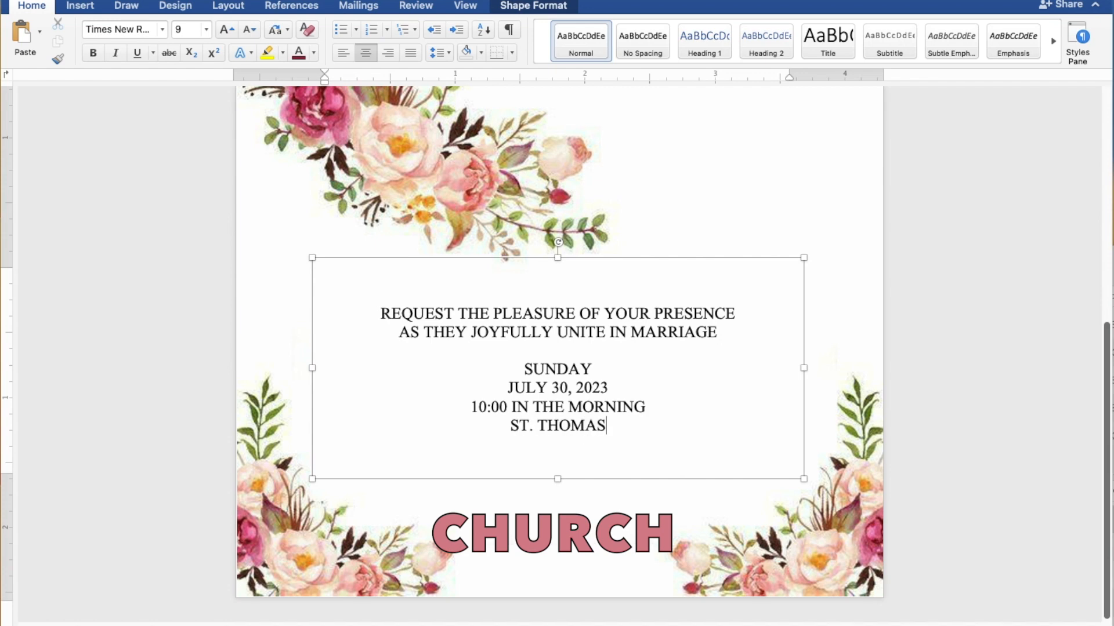
text( AQU)
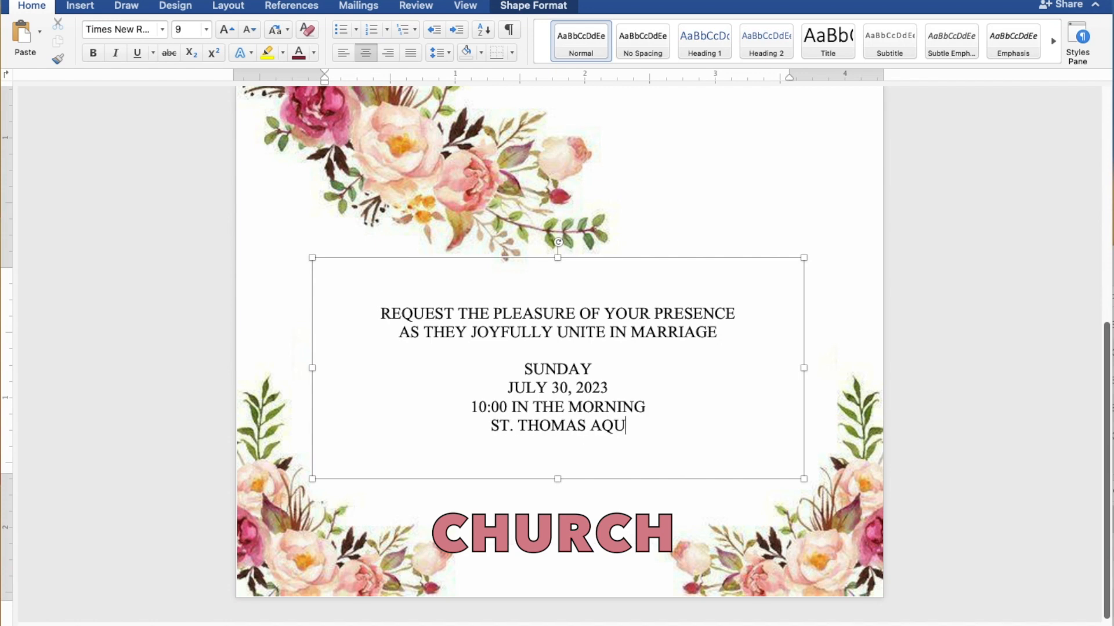
text(INAS)
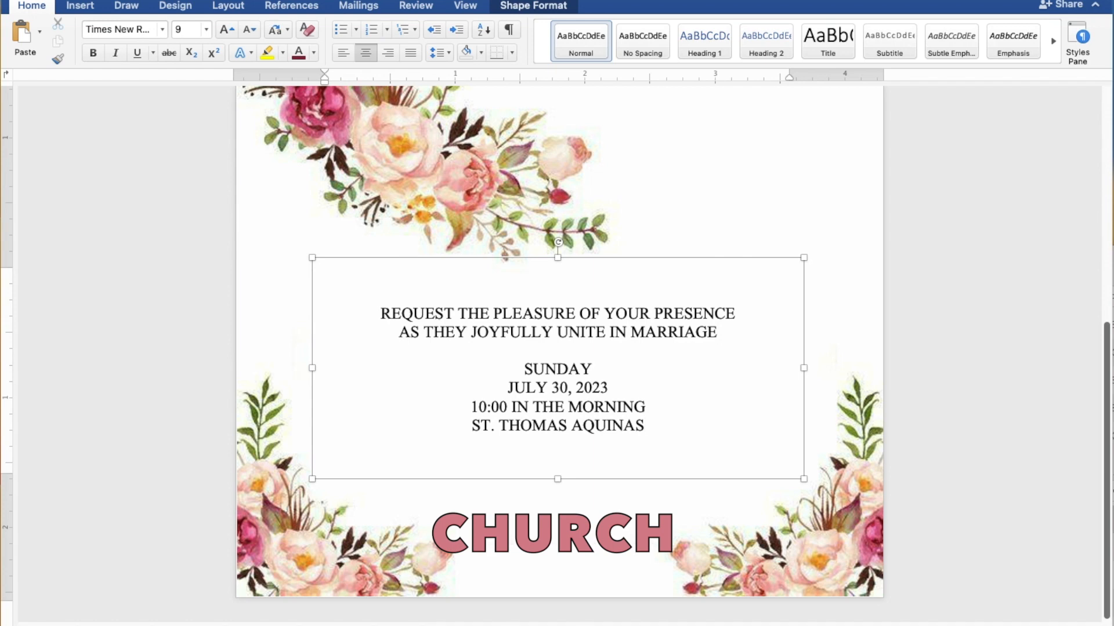
text( PARISH CHURCH)
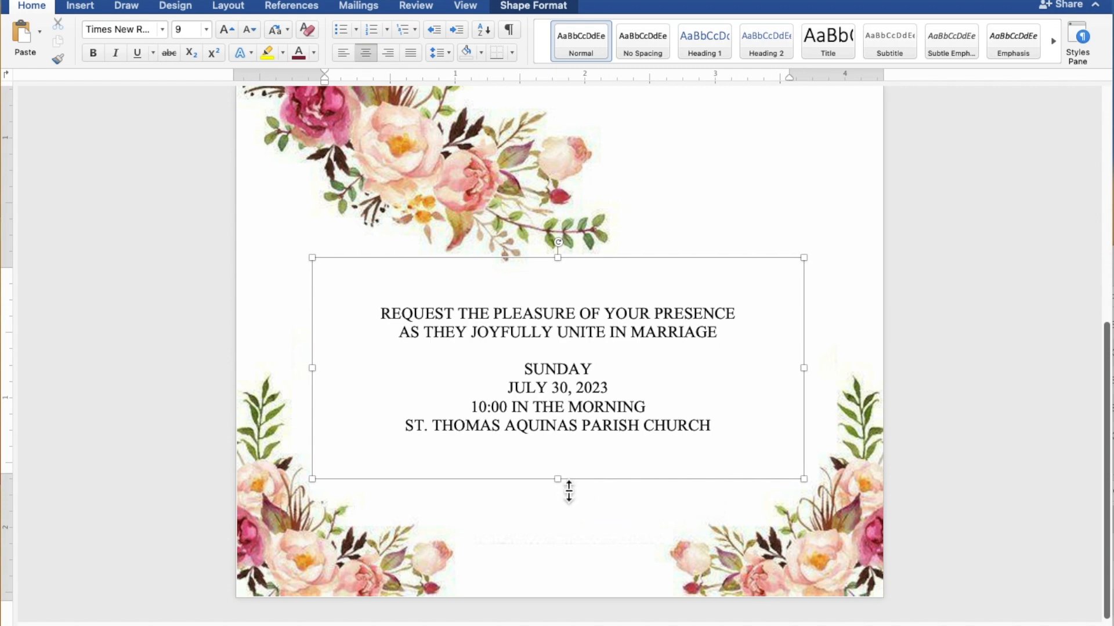
drag(569, 489, 565, 441)
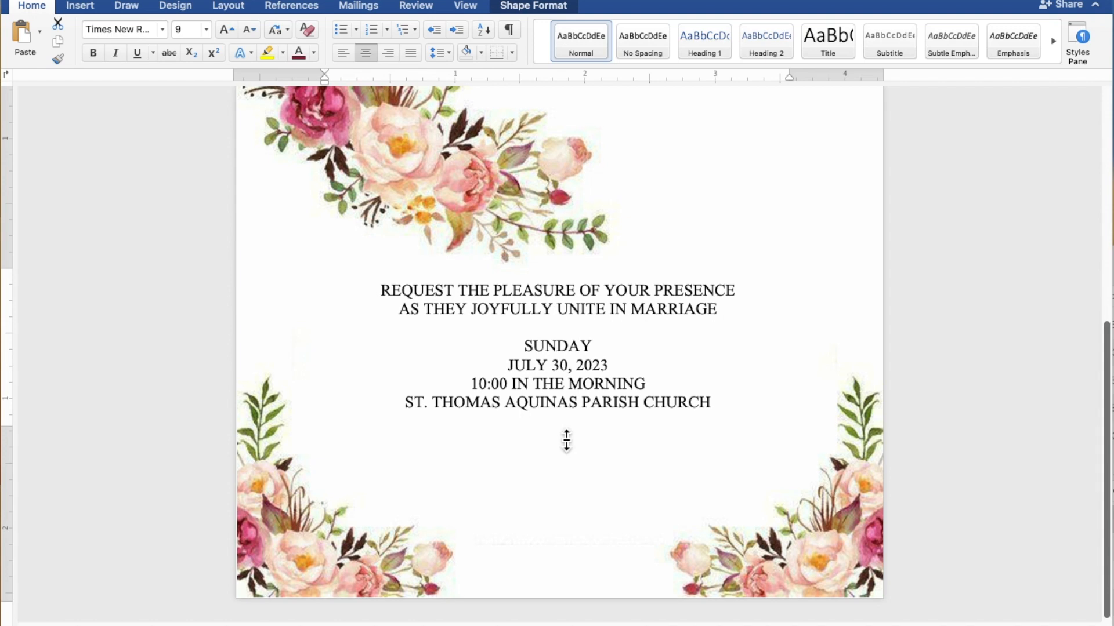
Copy and paste the TOGETHER WITH THEIR FAMILIES box, placing the duplicate below and right of the original
scroll(566, 437, up, 2)
scroll(566, 437, up, 10)
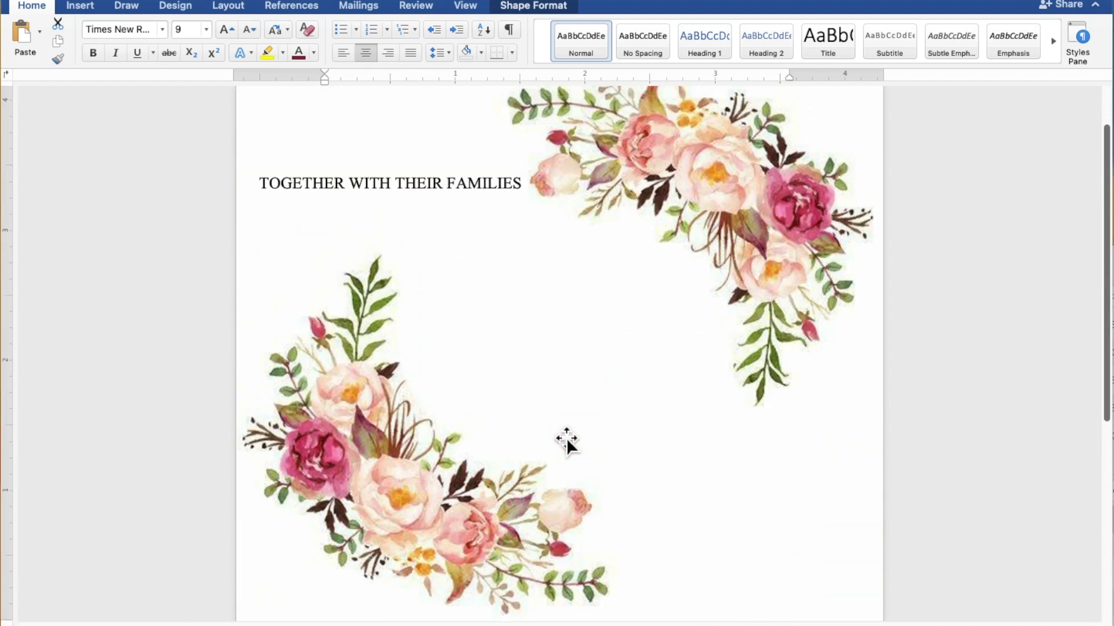
click(396, 193)
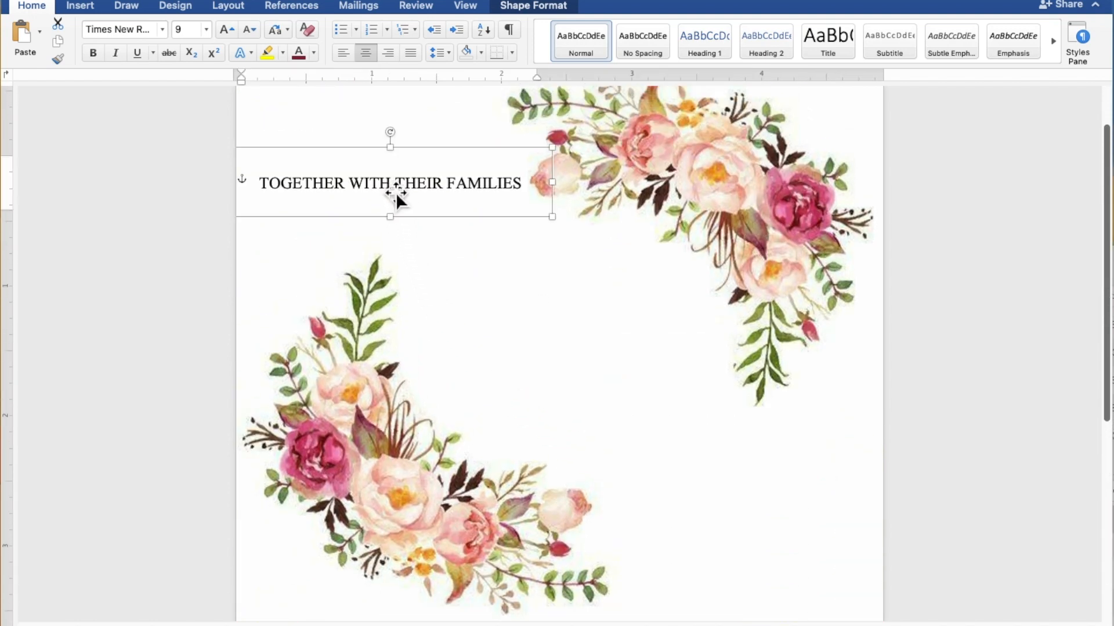
right_click(390, 188)
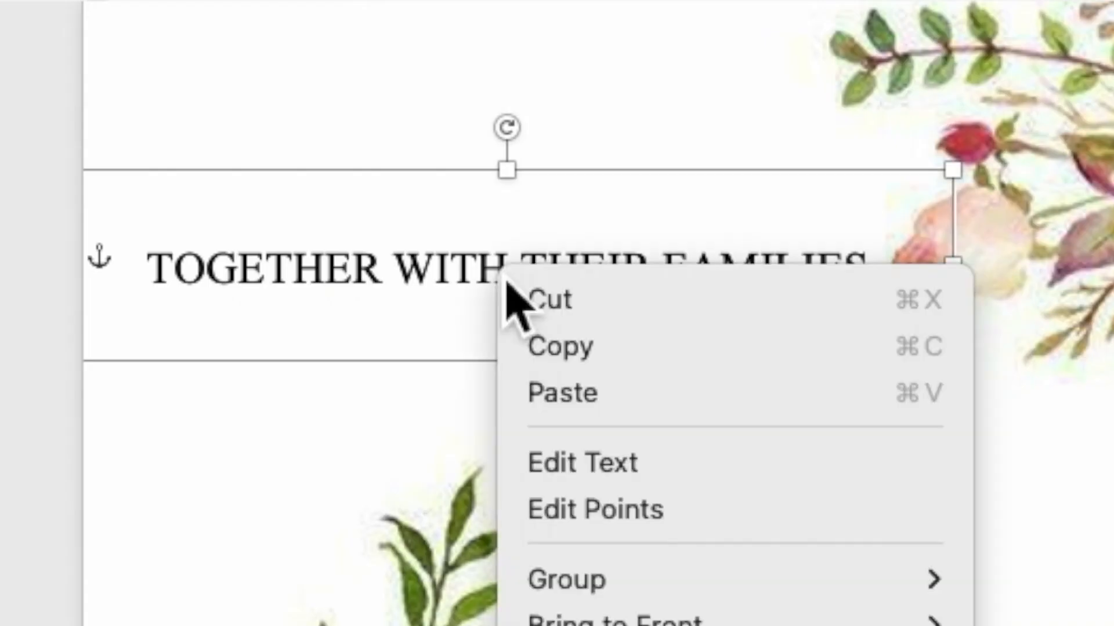
click(545, 351)
right_click(524, 264)
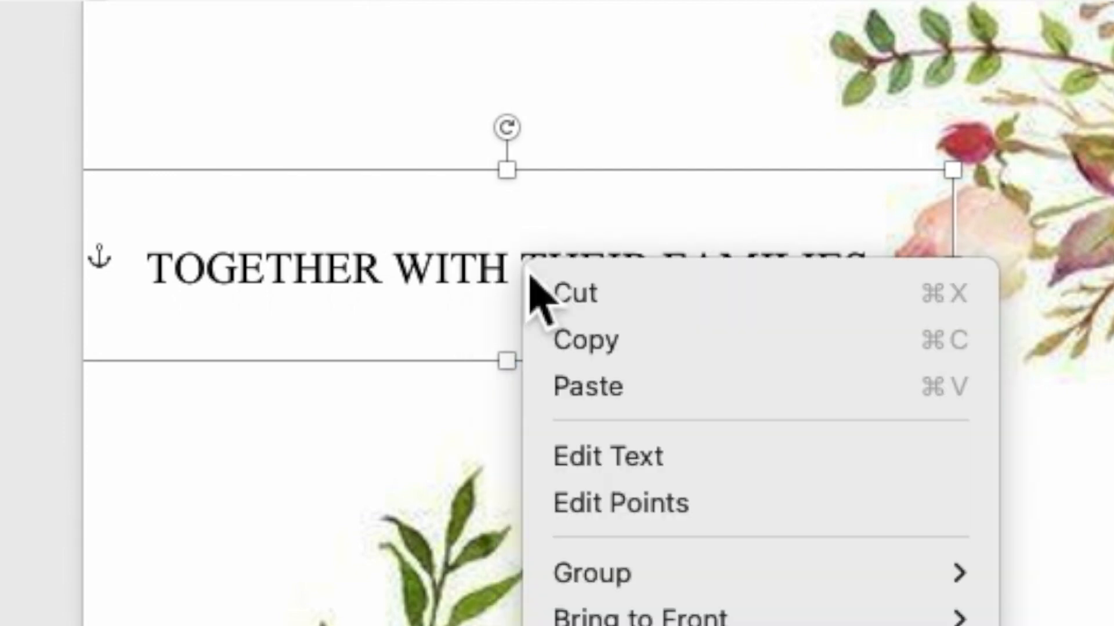
click(576, 400)
drag(416, 217, 537, 287)
click(538, 277)
Replace the copied box's TOGETHER WITH THEIR FAMILIES text with the groom's full name and select it
drag(672, 278, 409, 286)
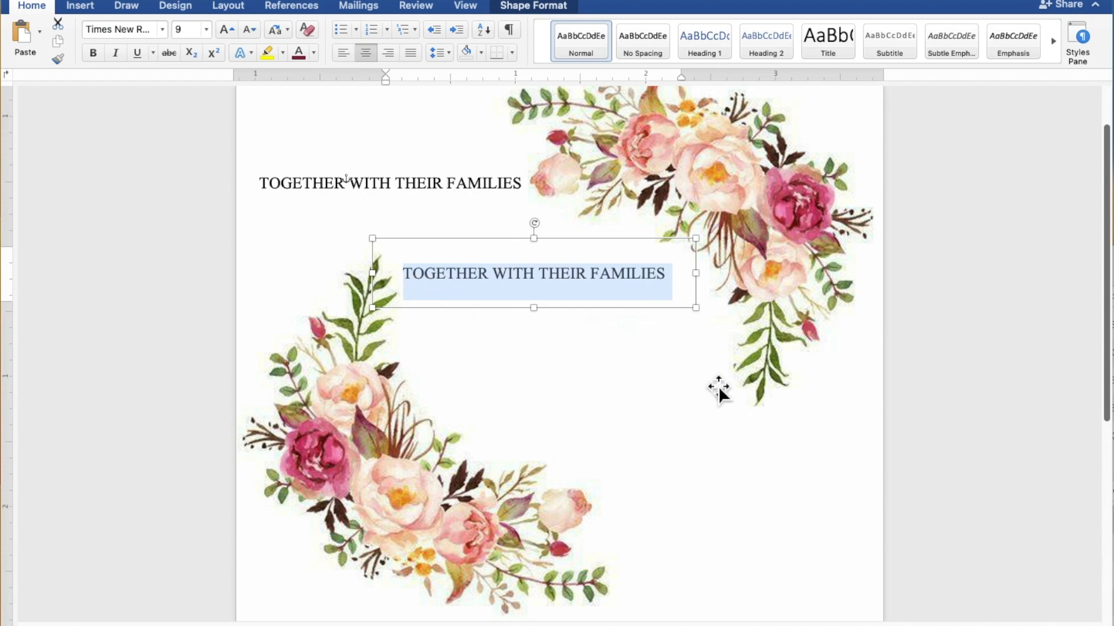
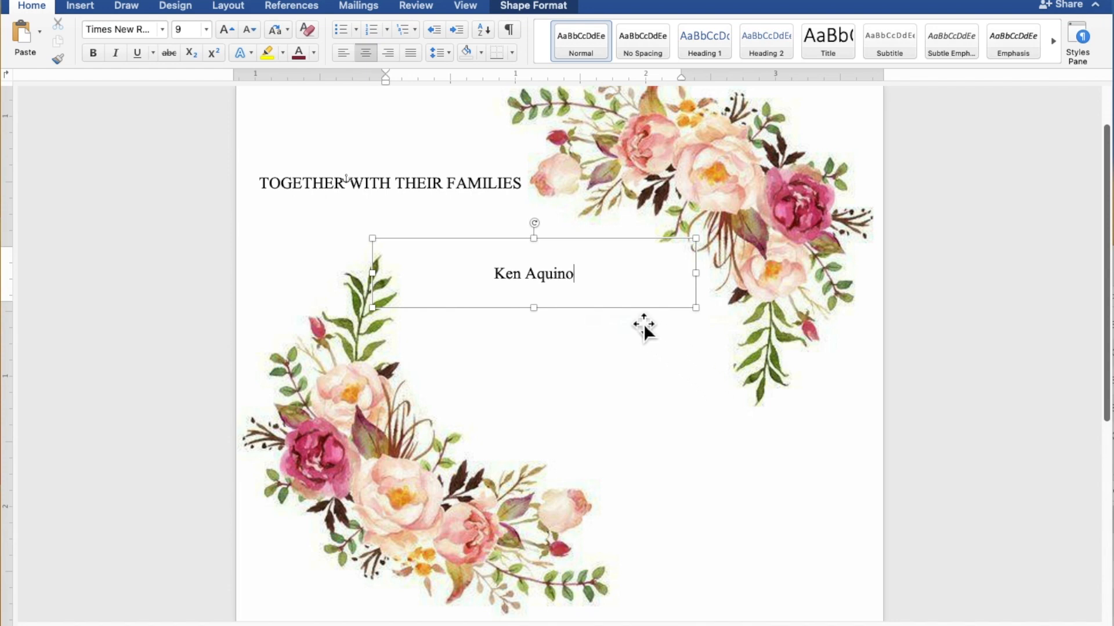
drag(583, 283, 507, 277)
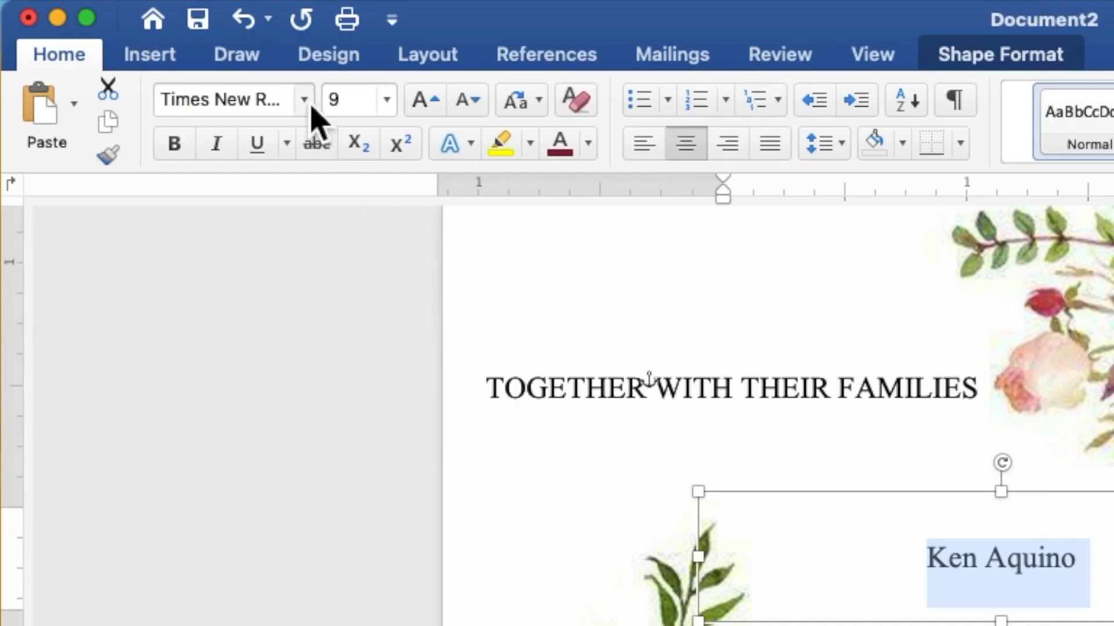
Set the groom's name in the Secret Winter font at size 25
click(163, 31)
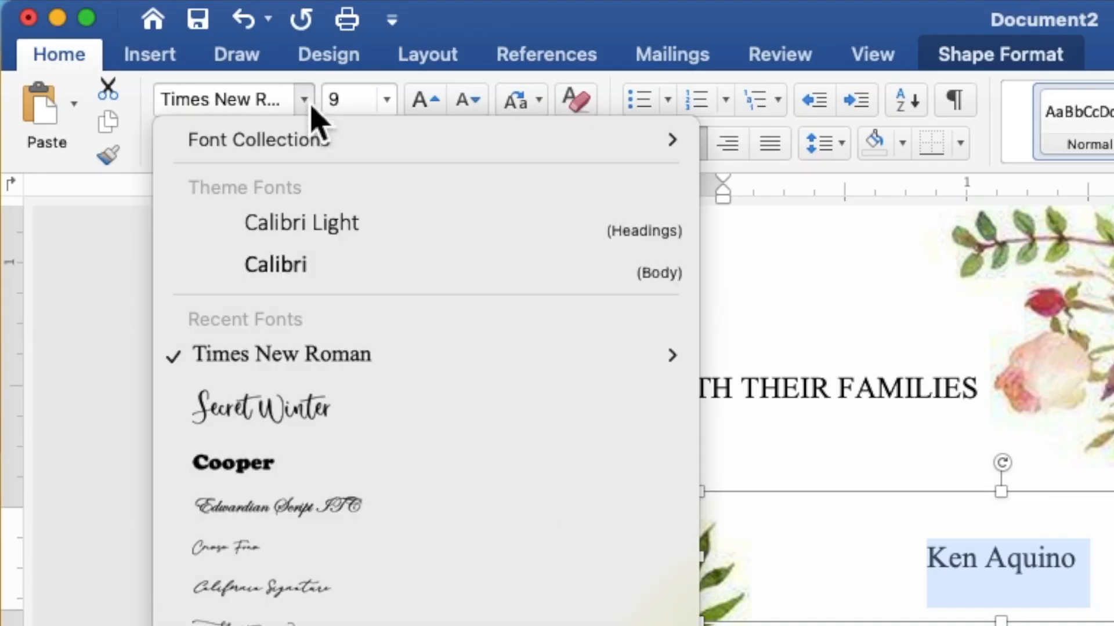
click(314, 404)
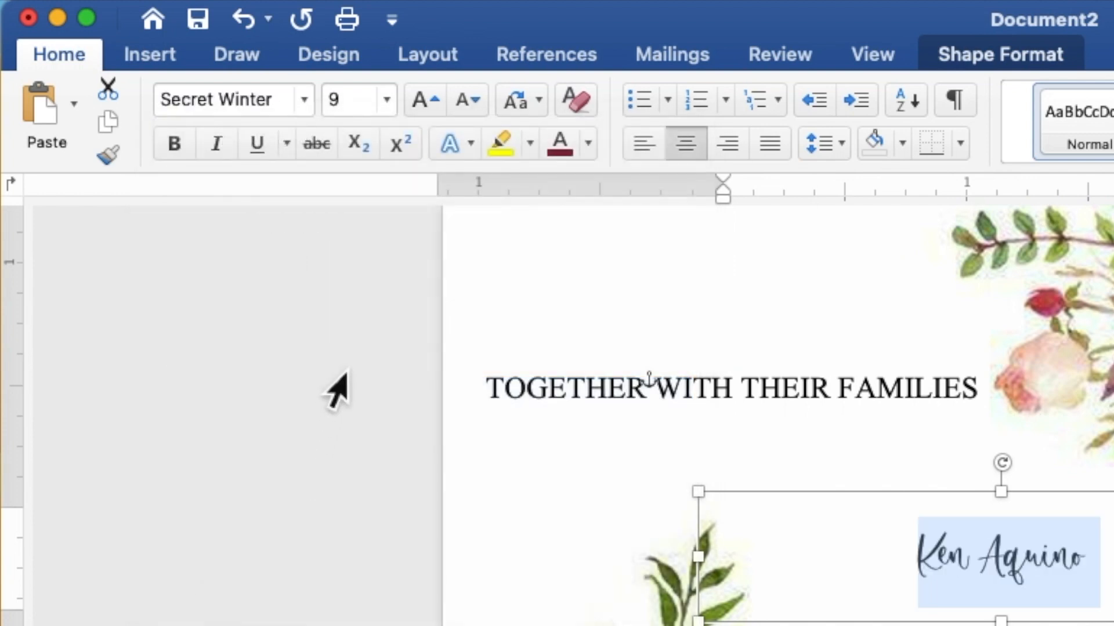
click(340, 107)
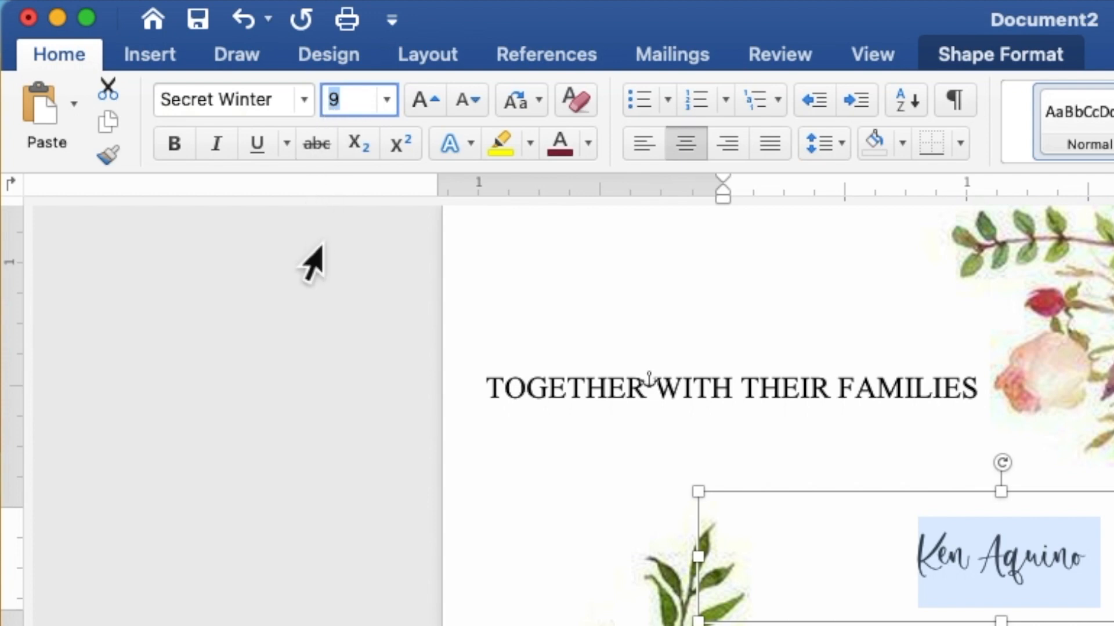
text(2)
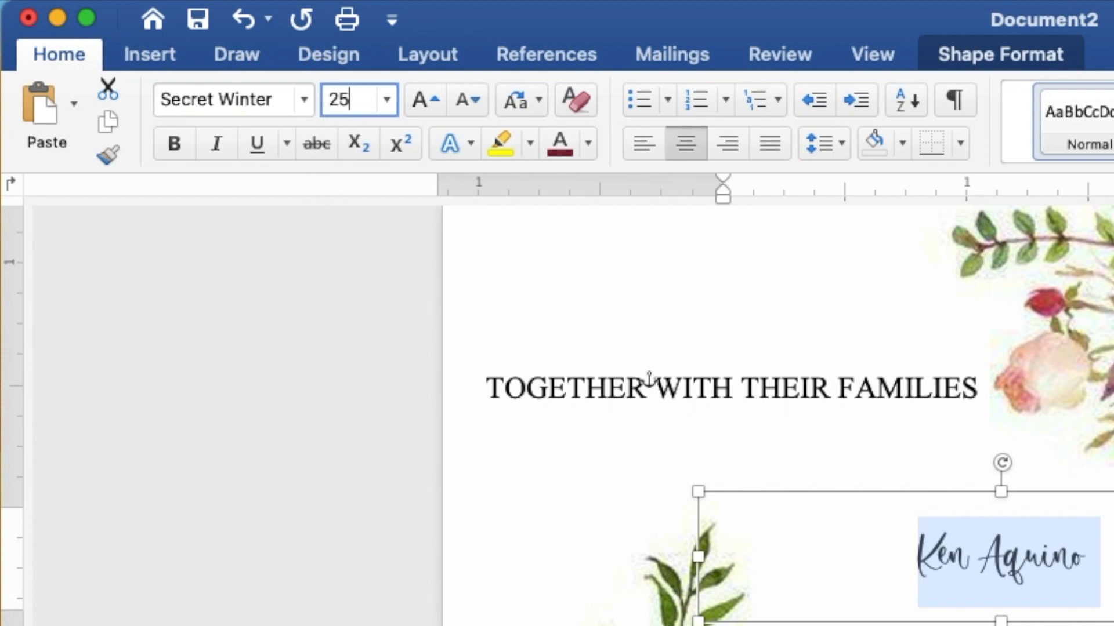
text(5)
key(Return)
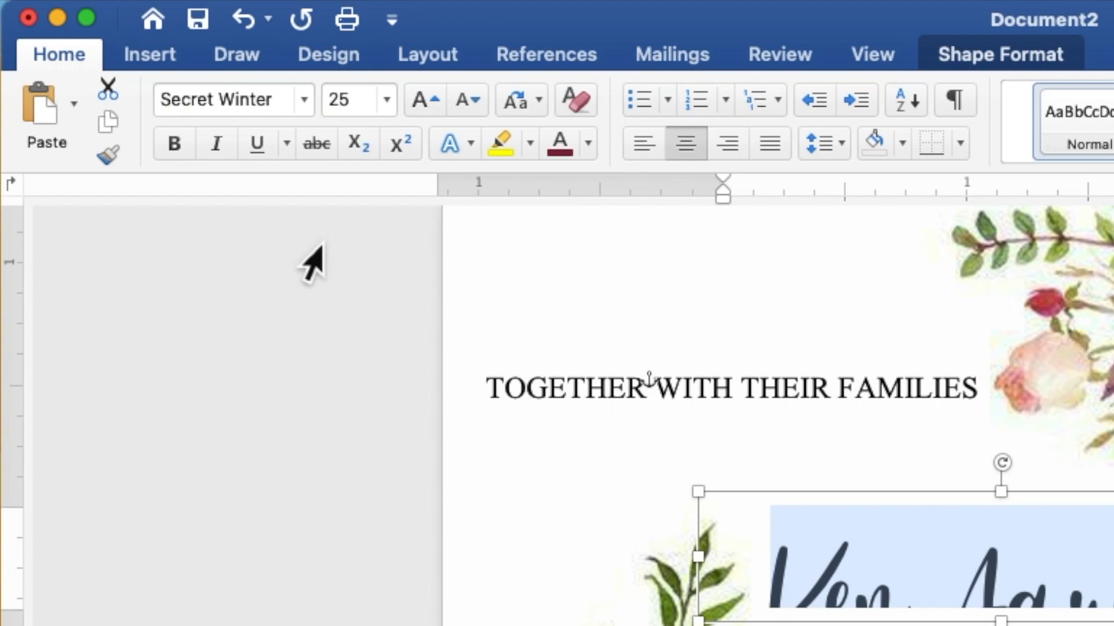
Colour the name dark red and enlarge its text box to about 2.8" by 0.94"
click(595, 154)
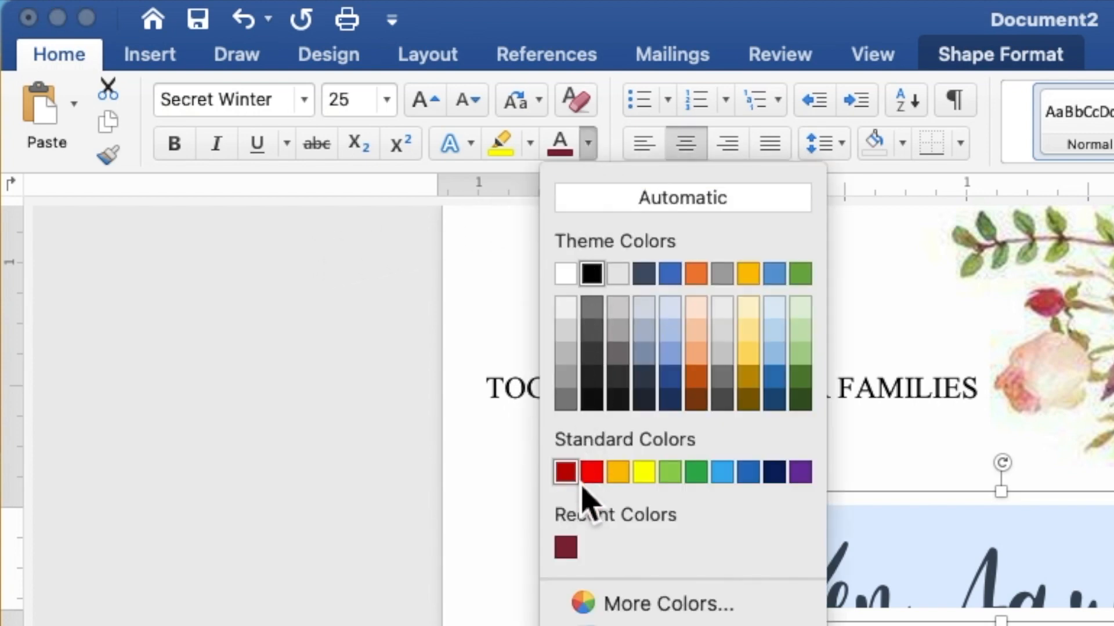
click(576, 555)
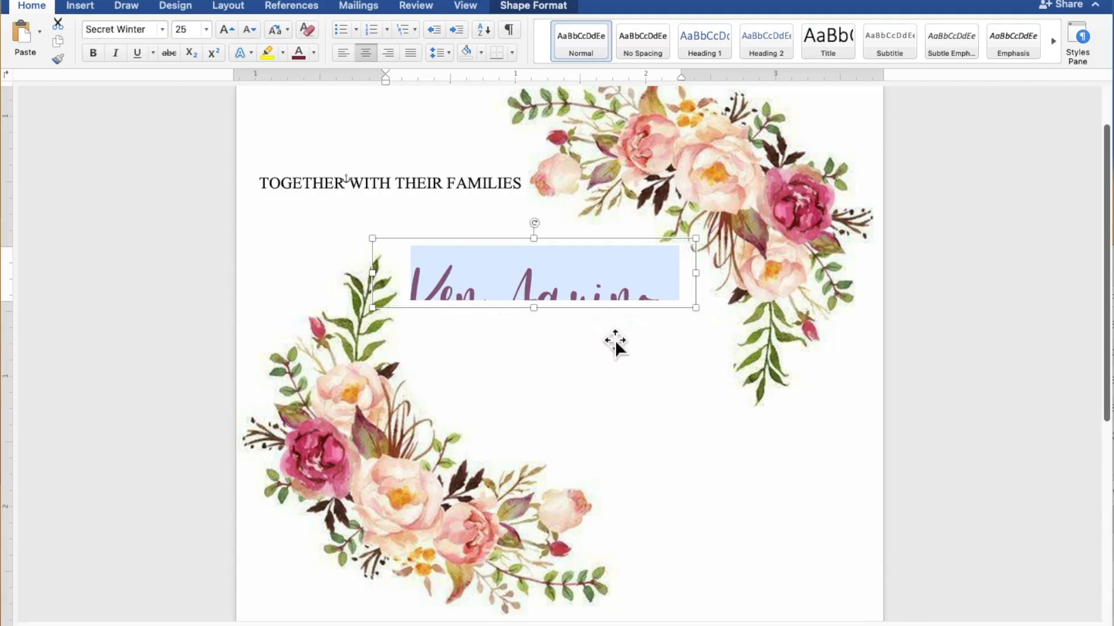
drag(706, 322, 746, 374)
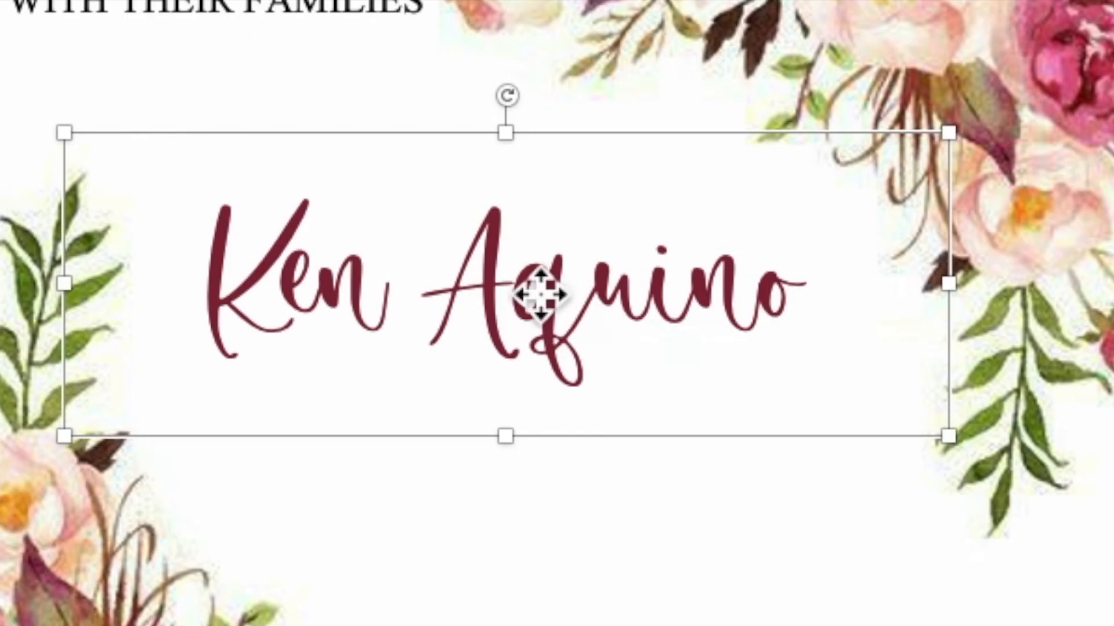
Duplicate the groom's script name box and place the copy just below it
right_click(567, 302)
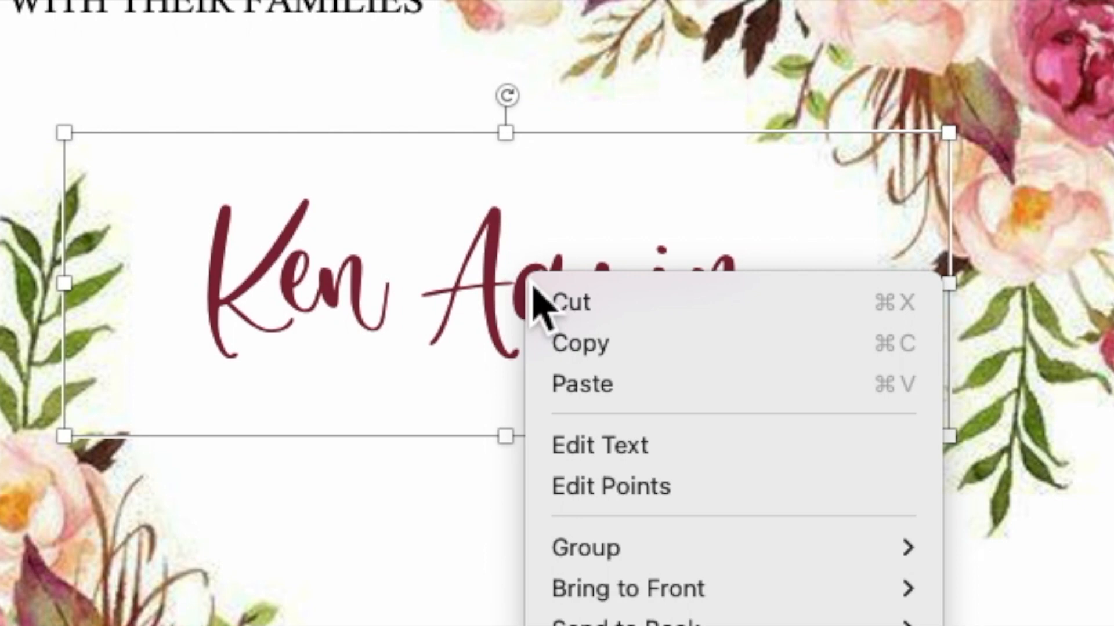
click(570, 355)
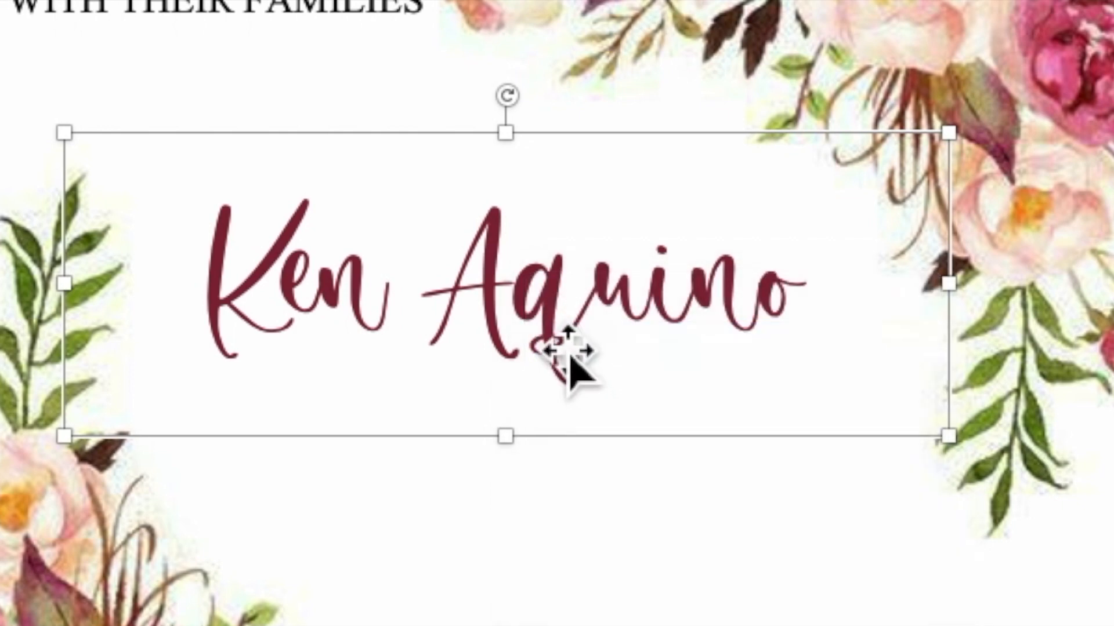
right_click(537, 306)
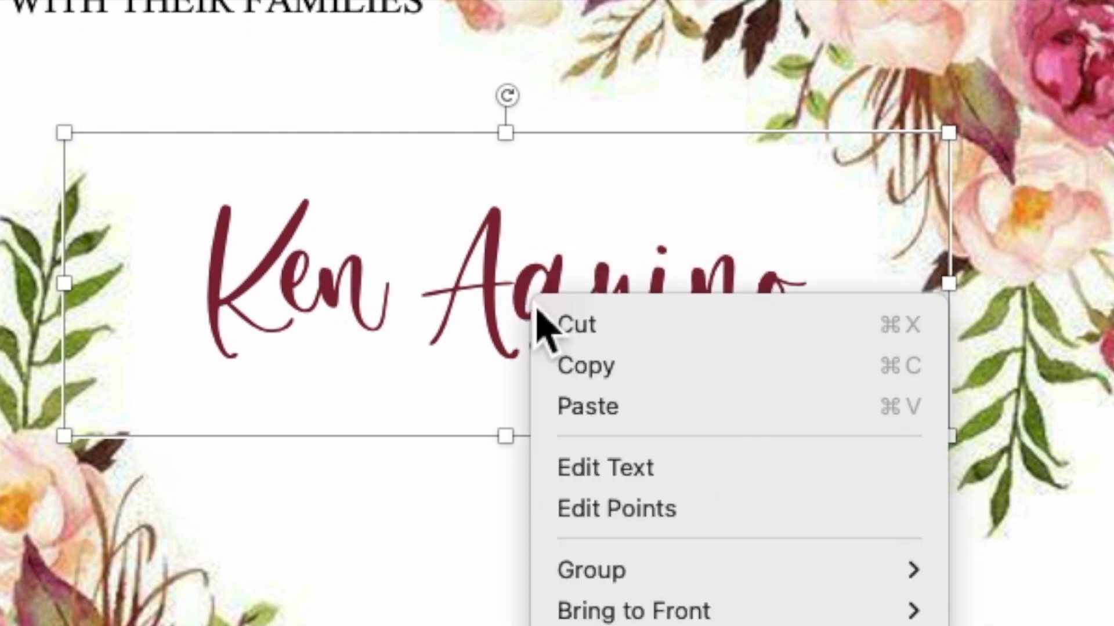
click(581, 408)
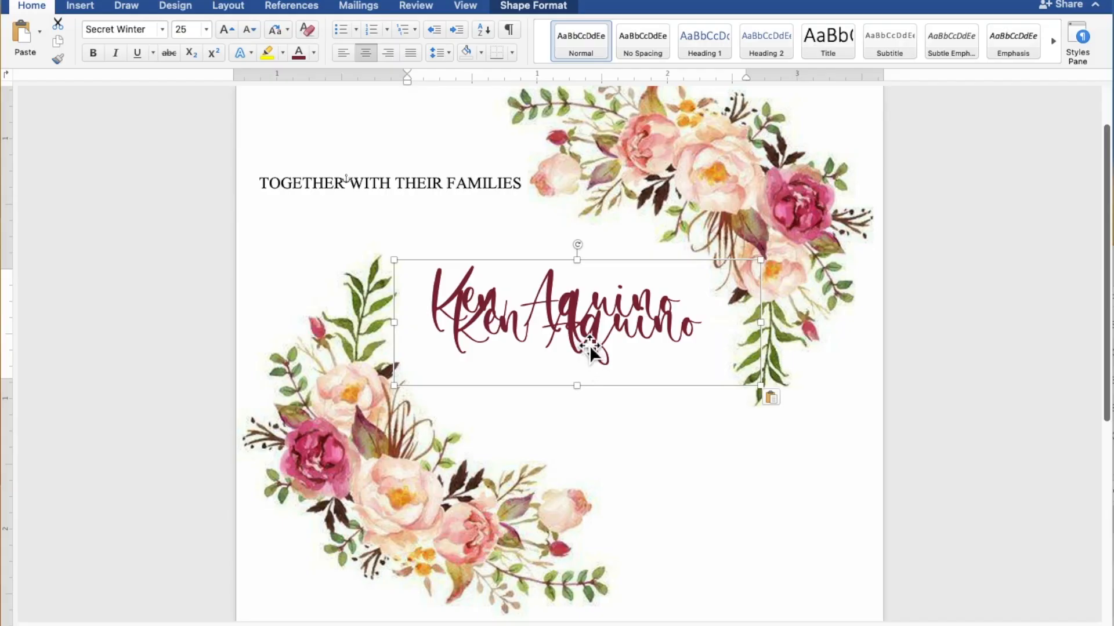
drag(589, 347, 598, 424)
Replace the copy's text with the bride's full name and nudge the box slightly right
click(597, 423)
drag(741, 417, 499, 420)
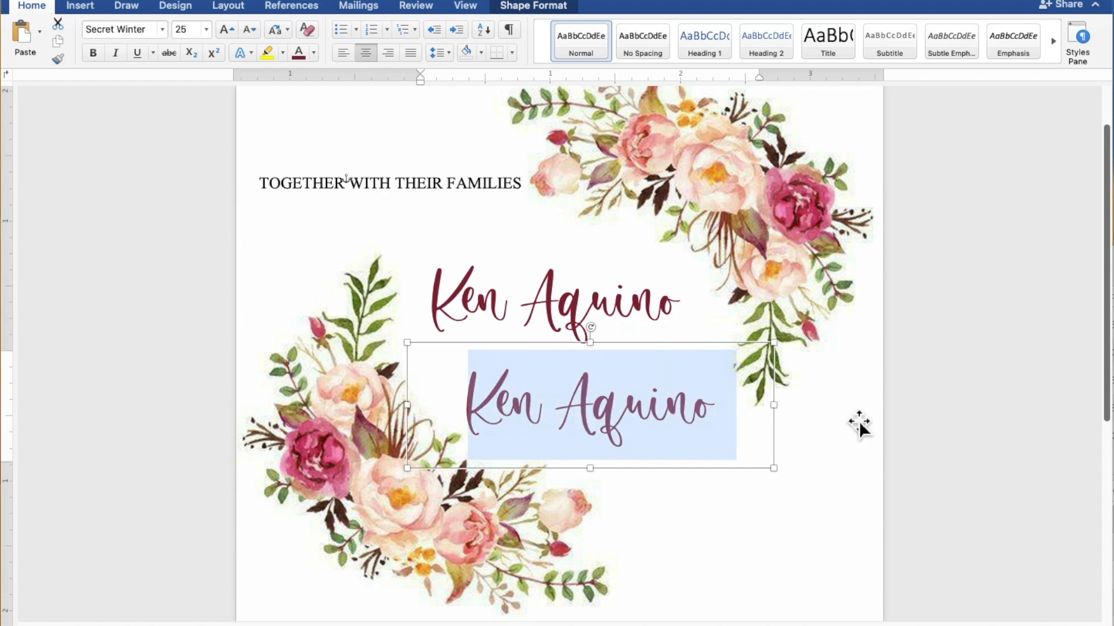
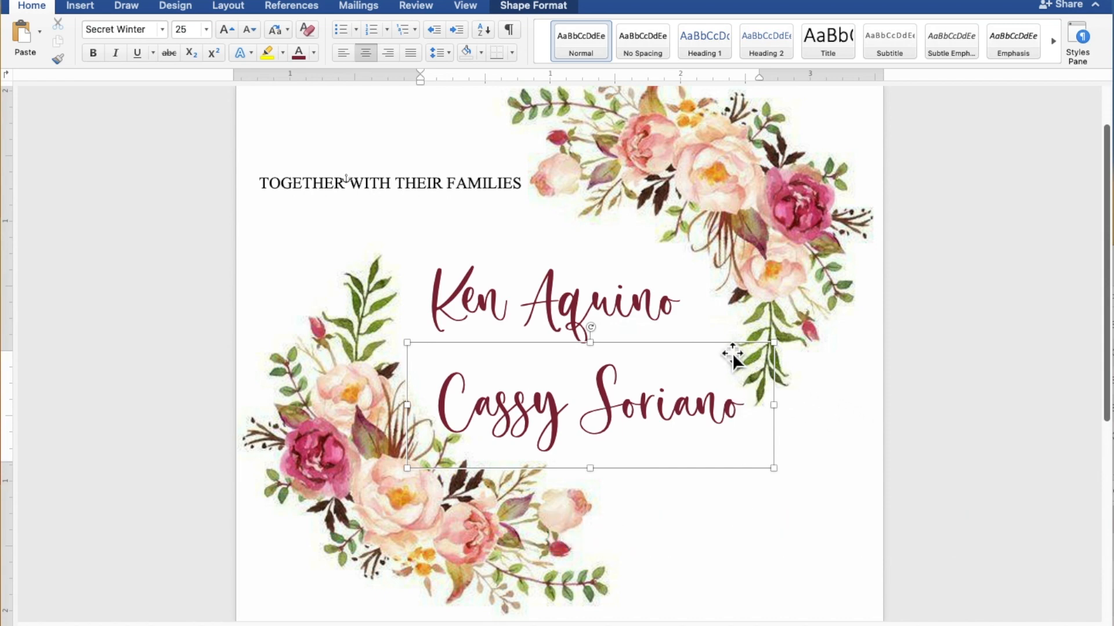
key(Right)
key(Right)
key(Right)
key(Right)
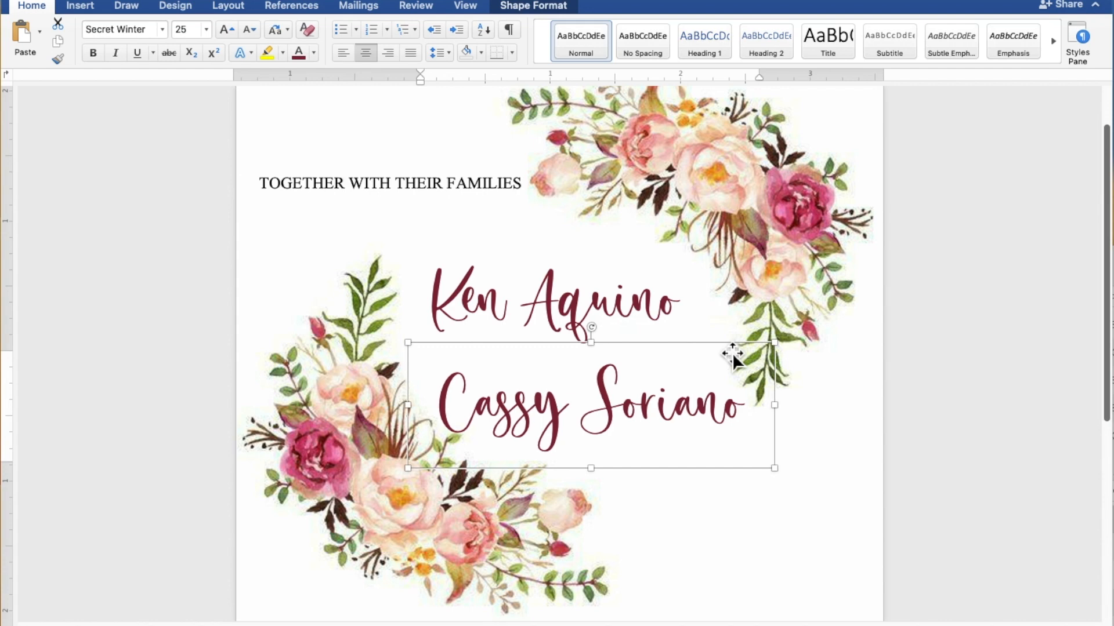
key(Right)
key(Right)
key(Right)
key(Right)
key(Right)
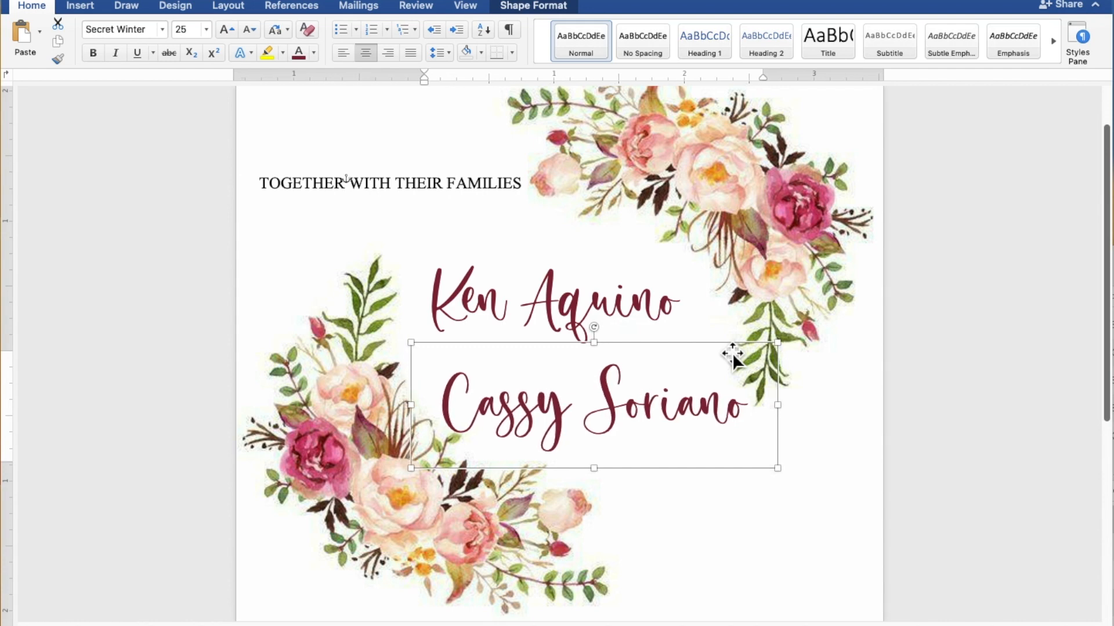
key(Right)
key(Right)
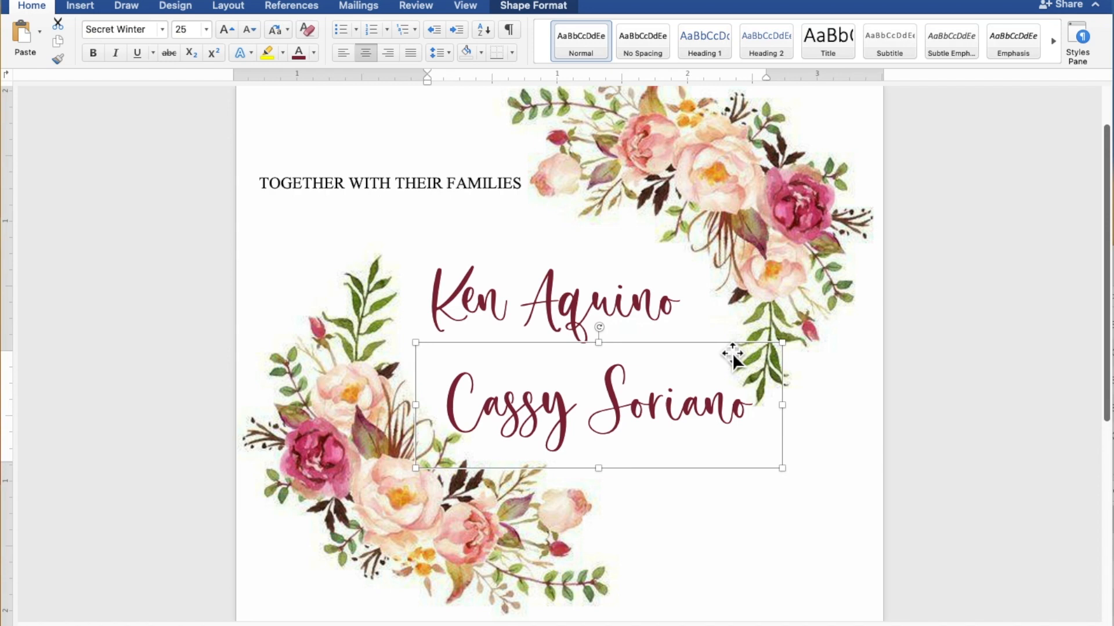
Shift the groom's and bride's name boxes a little up and to the left
click(625, 305)
drag(625, 305, 611, 294)
drag(601, 415, 597, 399)
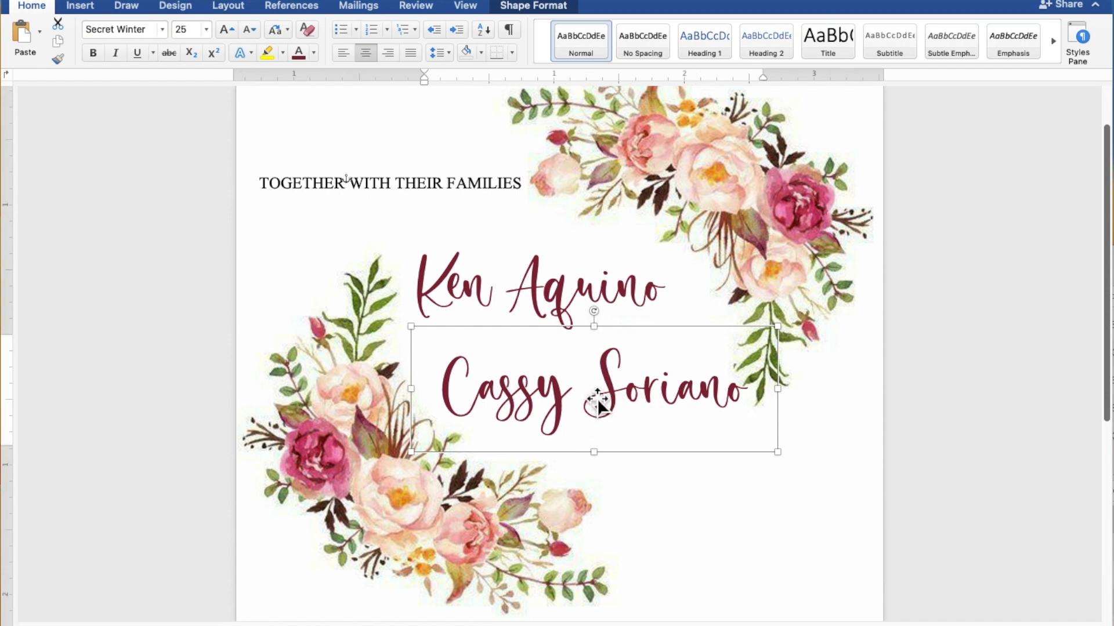
Duplicate the TOGETHER WITH THEIR FAMILIES text box
click(426, 199)
right_click(563, 281)
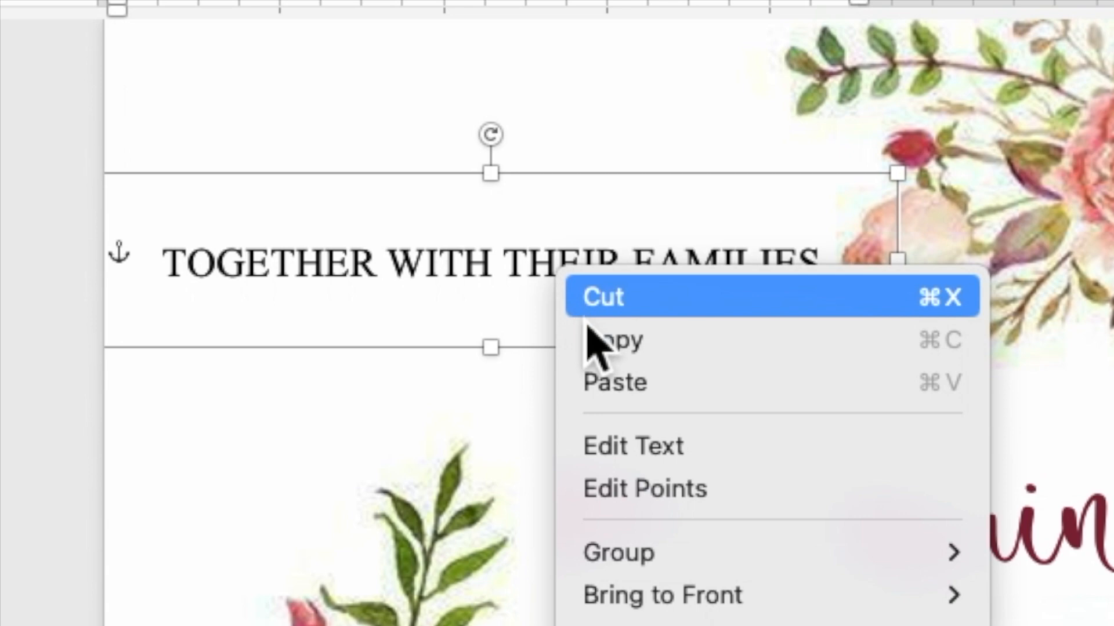
click(598, 345)
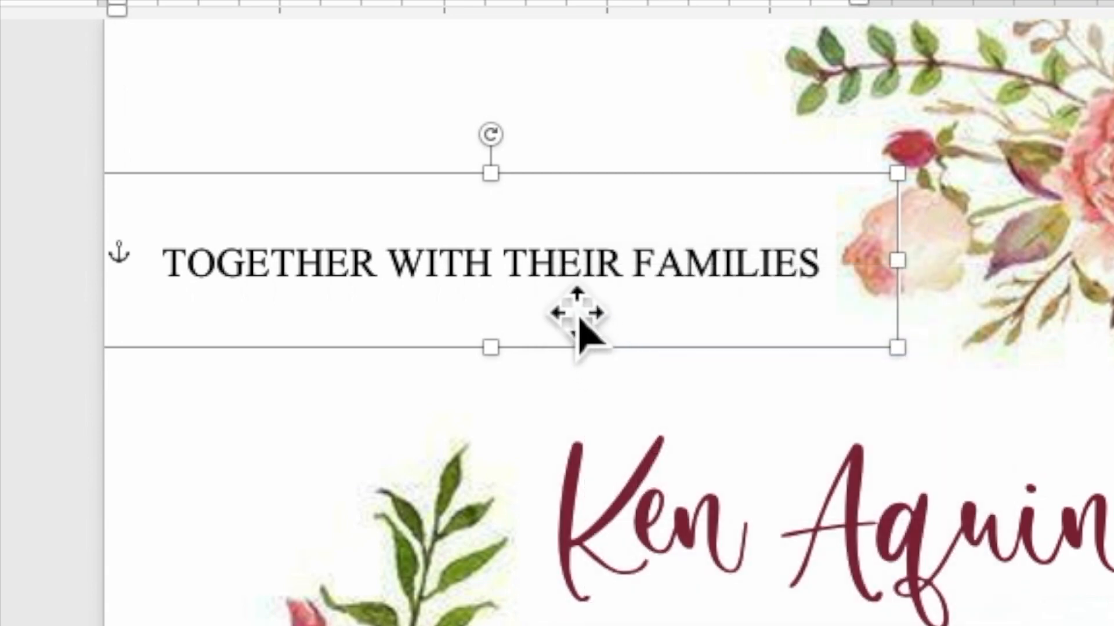
right_click(551, 277)
click(607, 384)
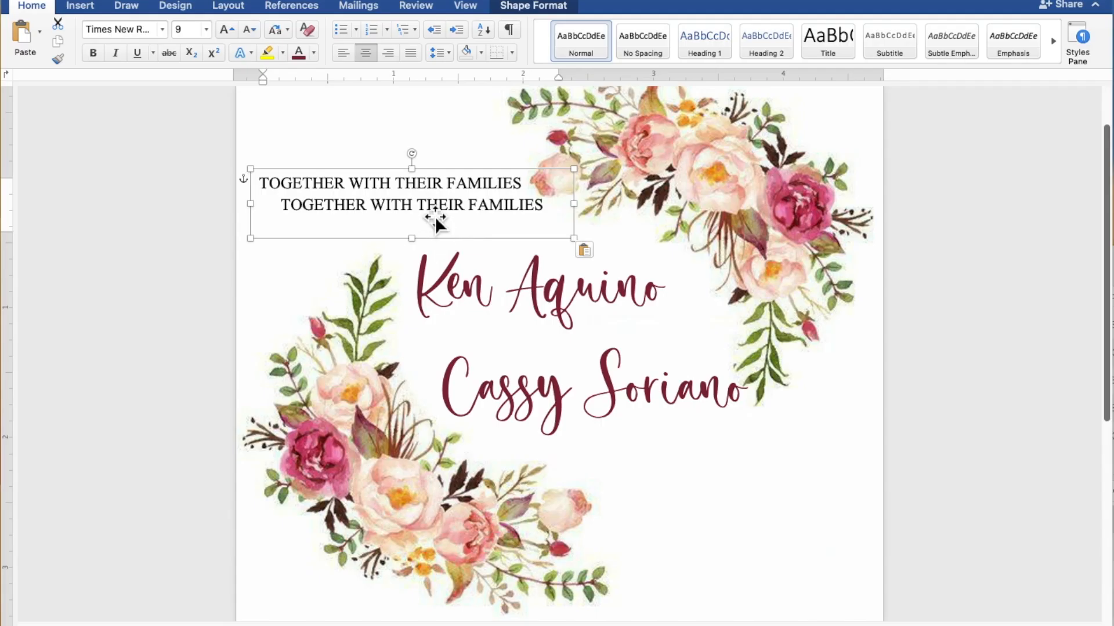
Change the duplicate's text to AND and place it between the two names
click(427, 217)
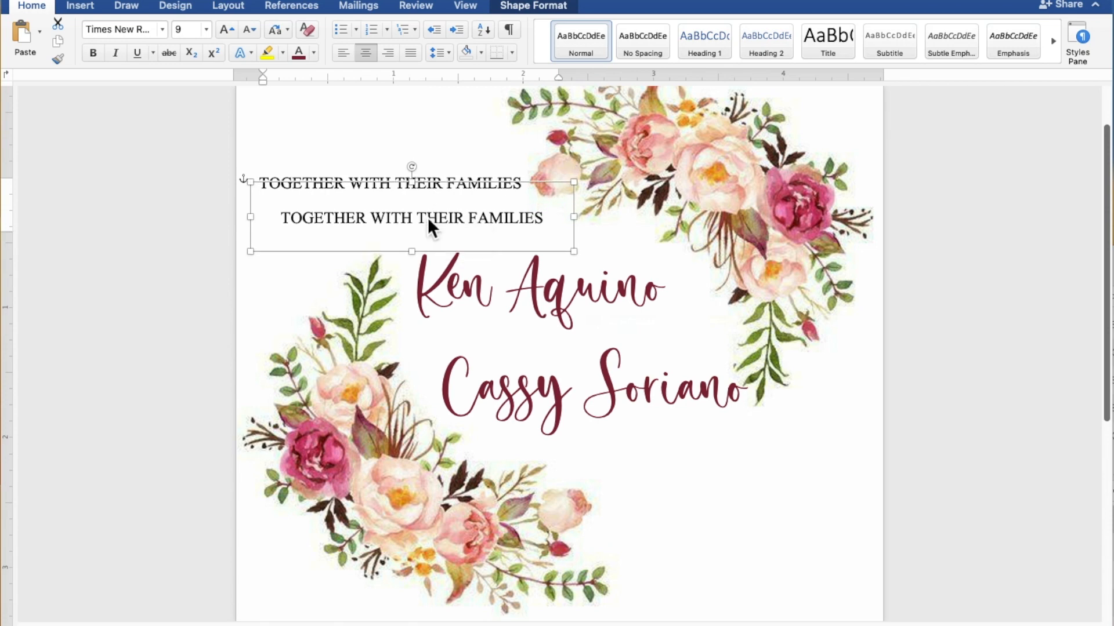
drag(542, 222, 337, 226)
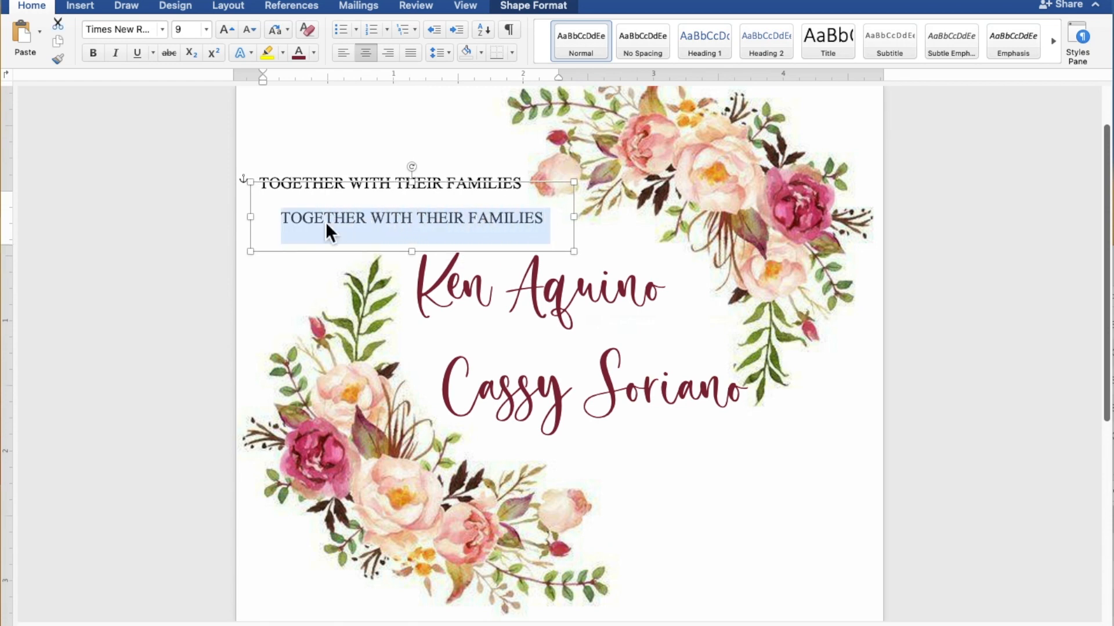
text(AN)
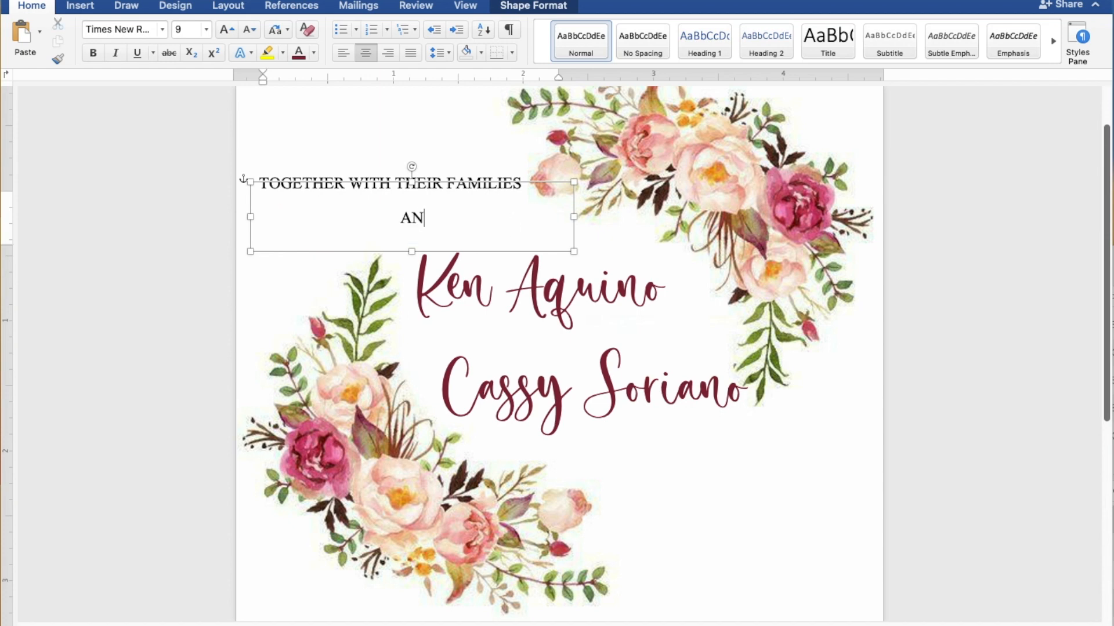
text(D)
drag(479, 189, 633, 307)
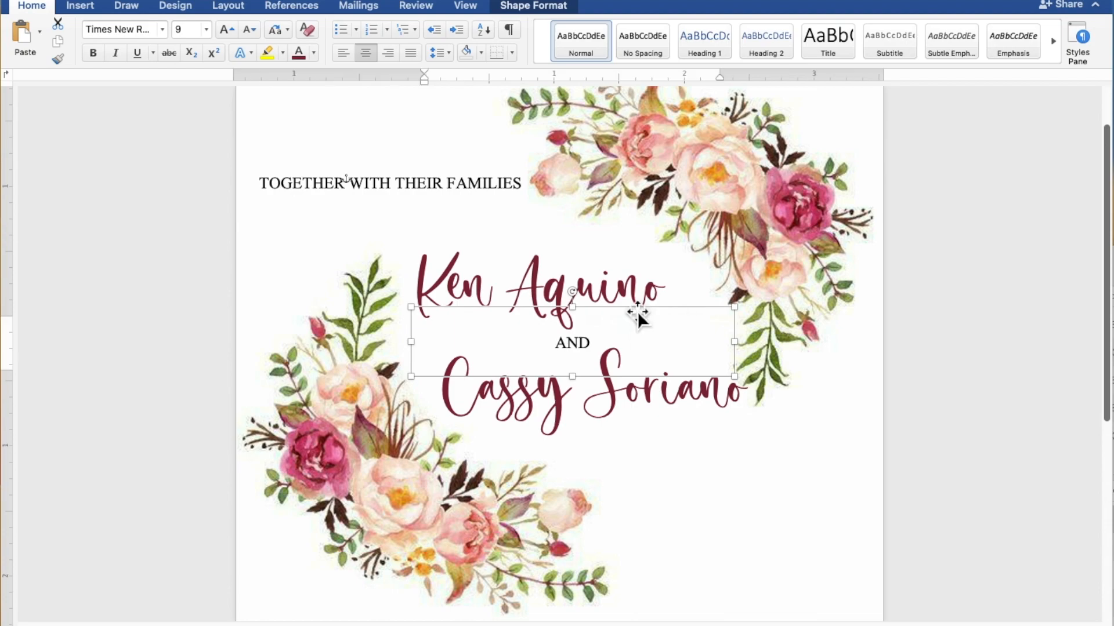
click(556, 273)
Duplicate the groom's name box and move the copy below the church details
right_click(551, 264)
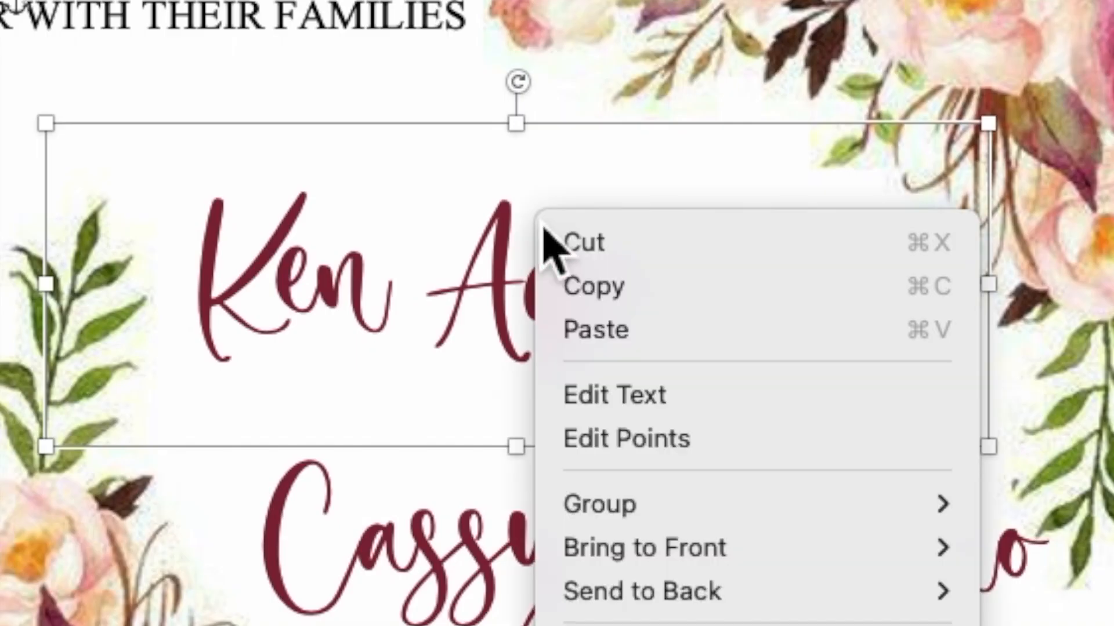
click(589, 288)
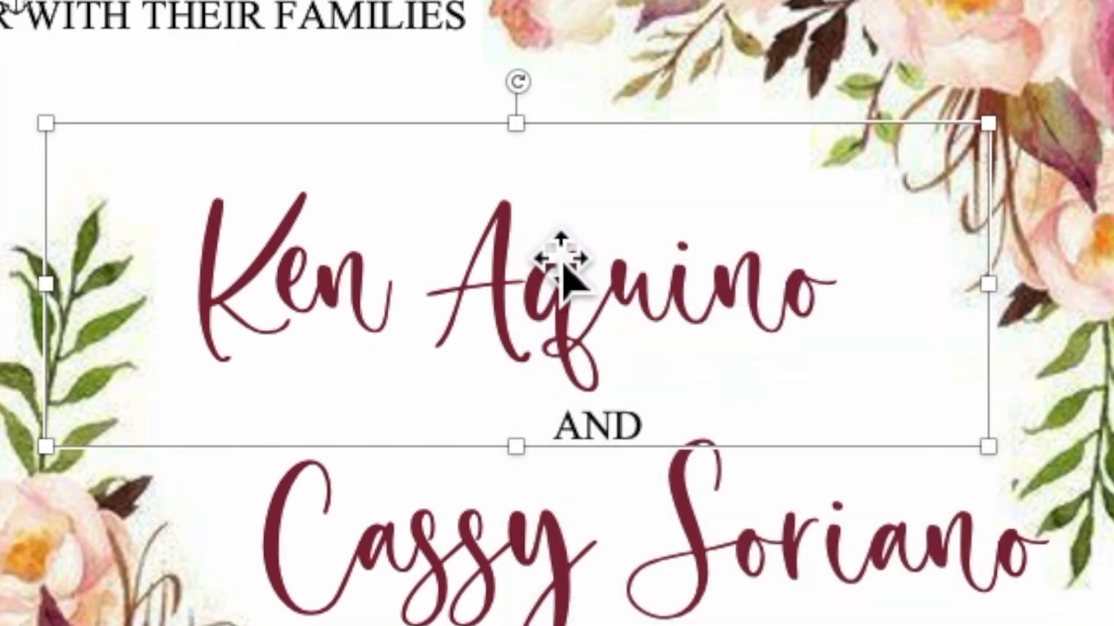
right_click(525, 212)
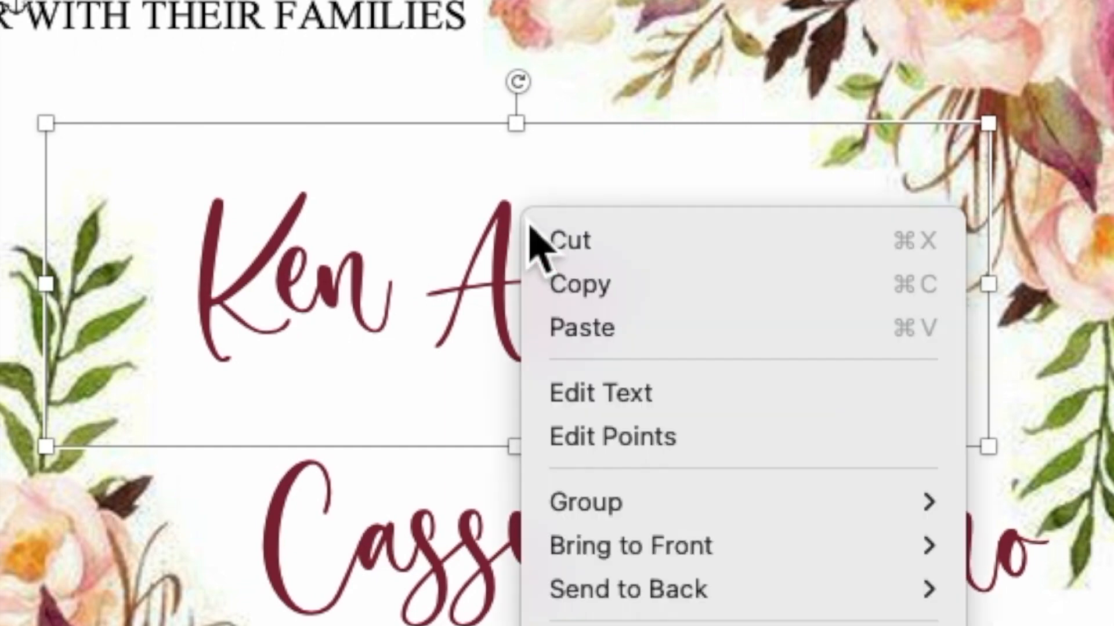
click(595, 340)
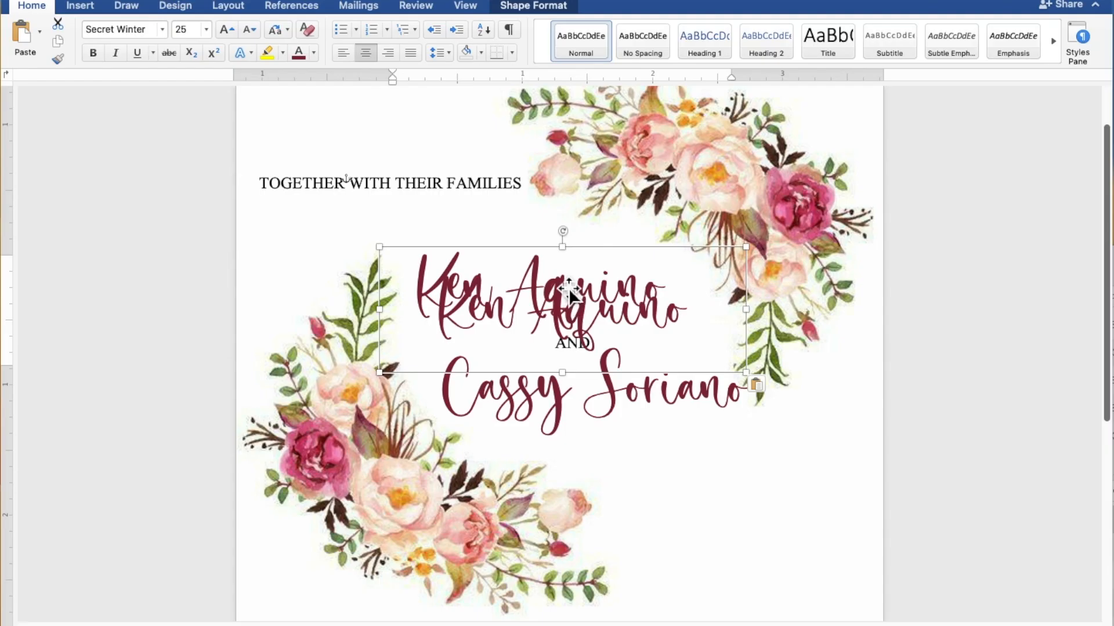
drag(570, 294, 654, 511)
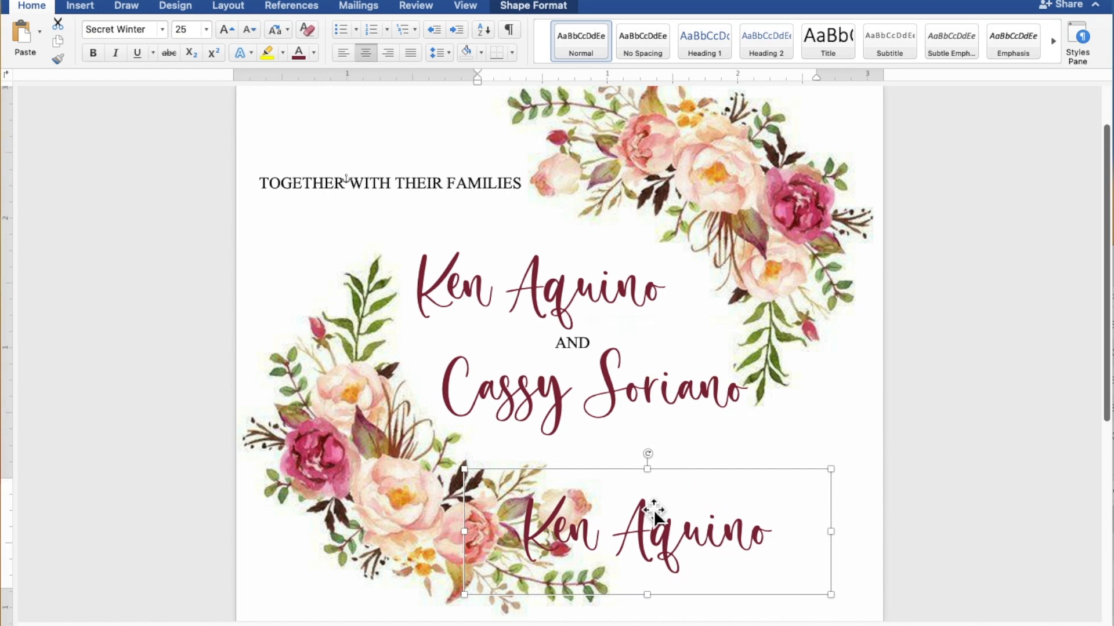
scroll(653, 511, down, 10)
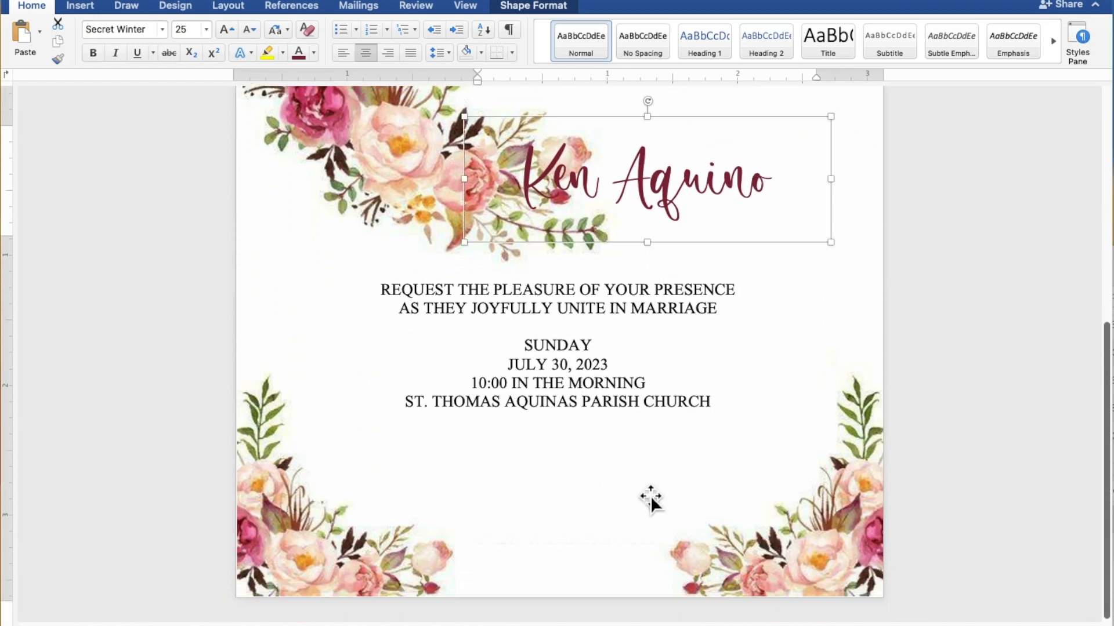
drag(651, 218, 568, 510)
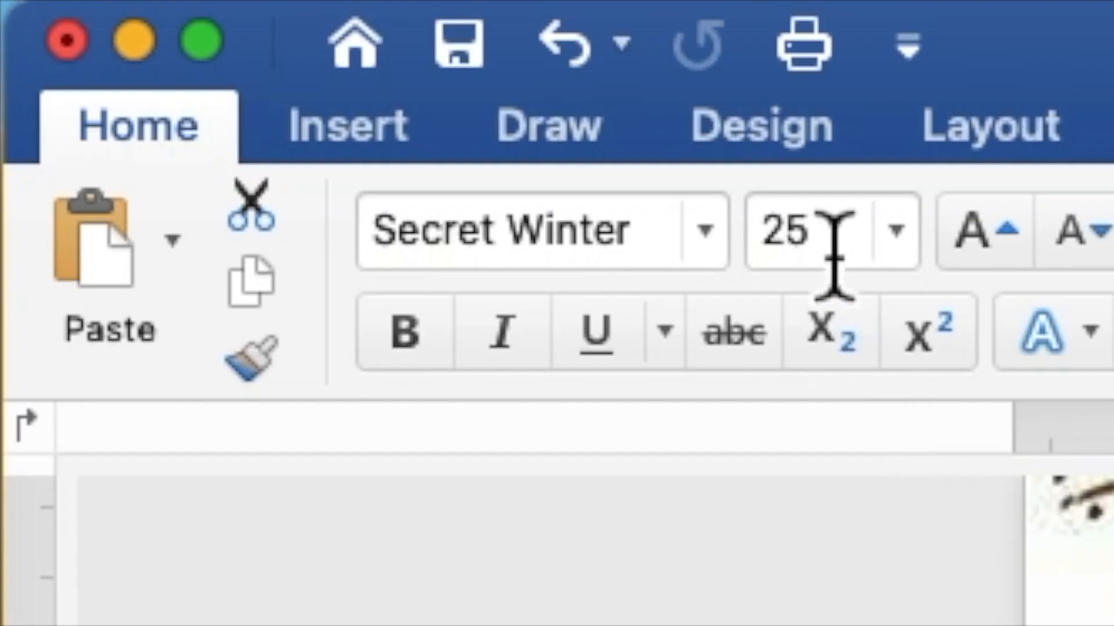
Set the copied name box's font size to 15 pt
click(179, 32)
double_click(778, 249)
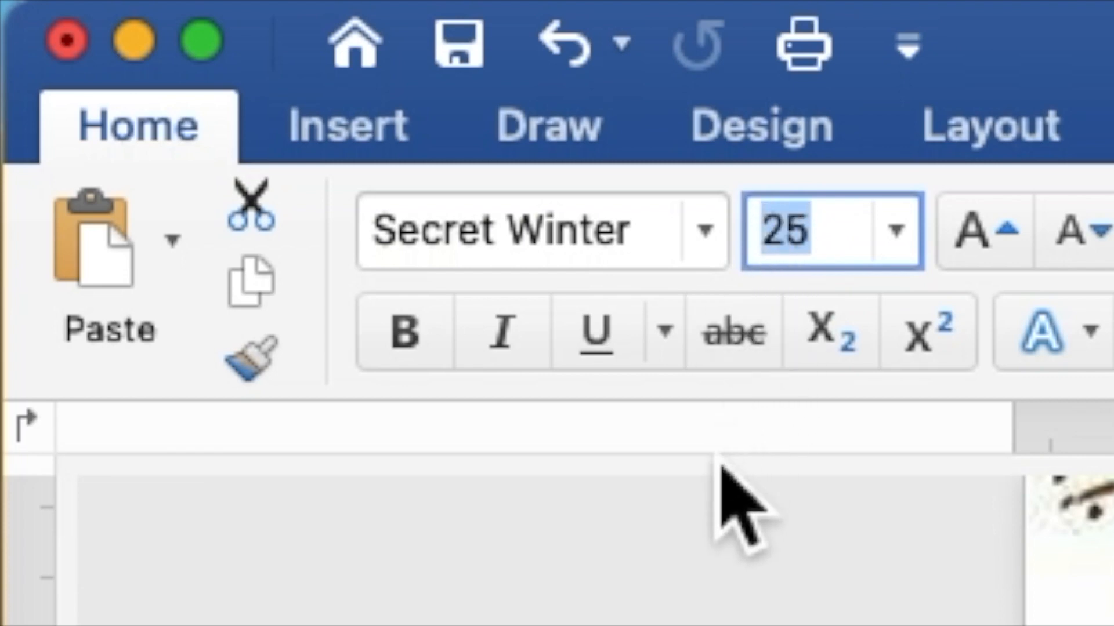
text(15)
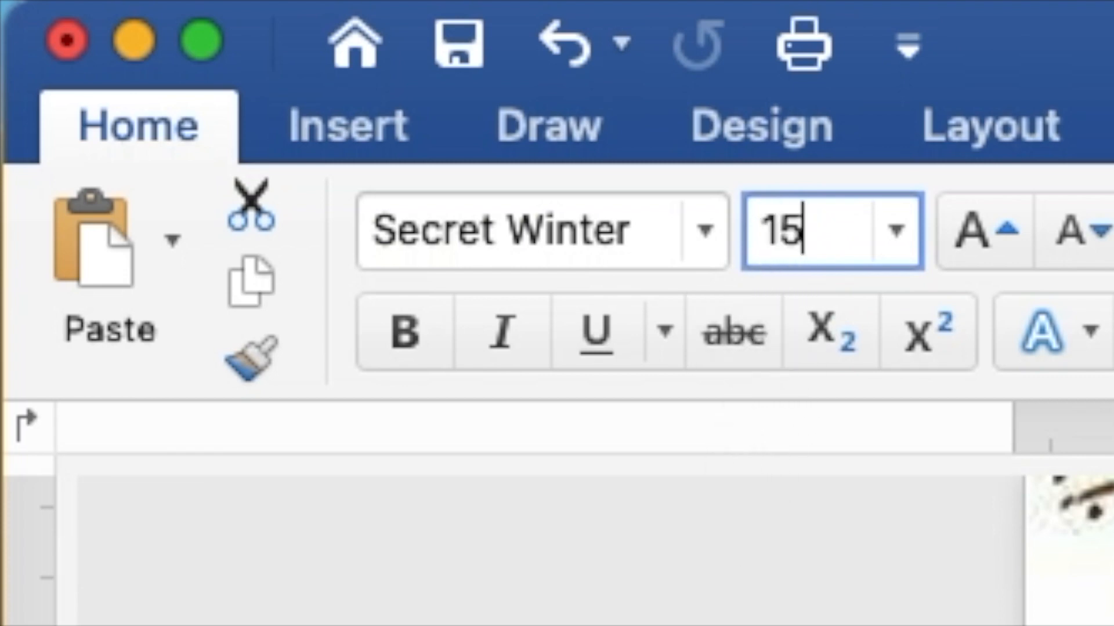
key(Return)
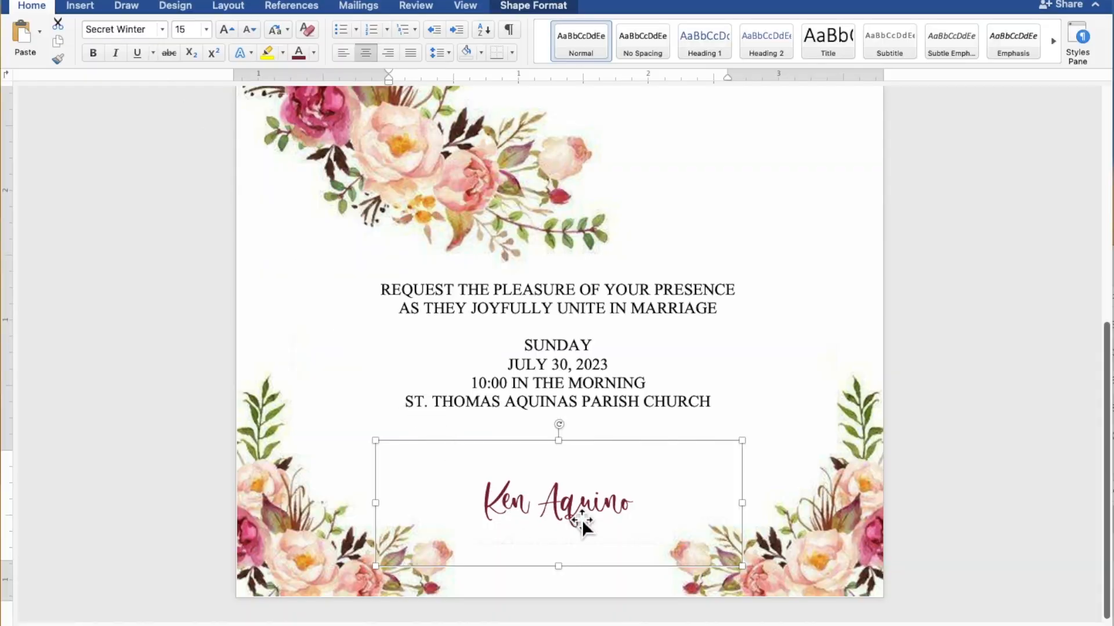
Change the lower script text to 'Reception to follow' and raise it just under the church line
drag(641, 508, 506, 505)
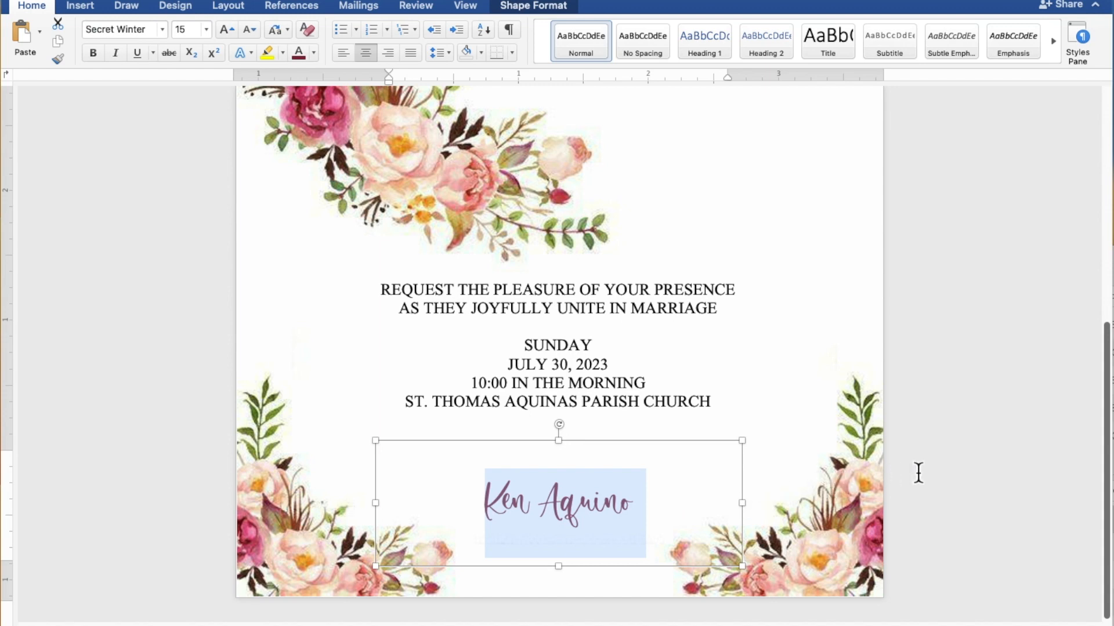
text(Re)
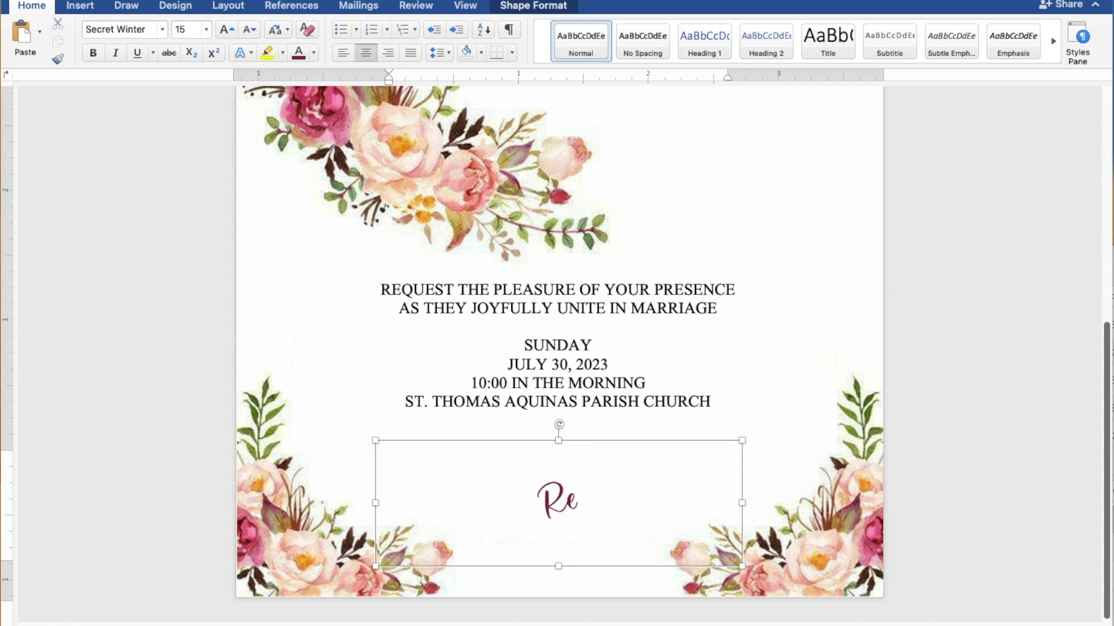
text(cept)
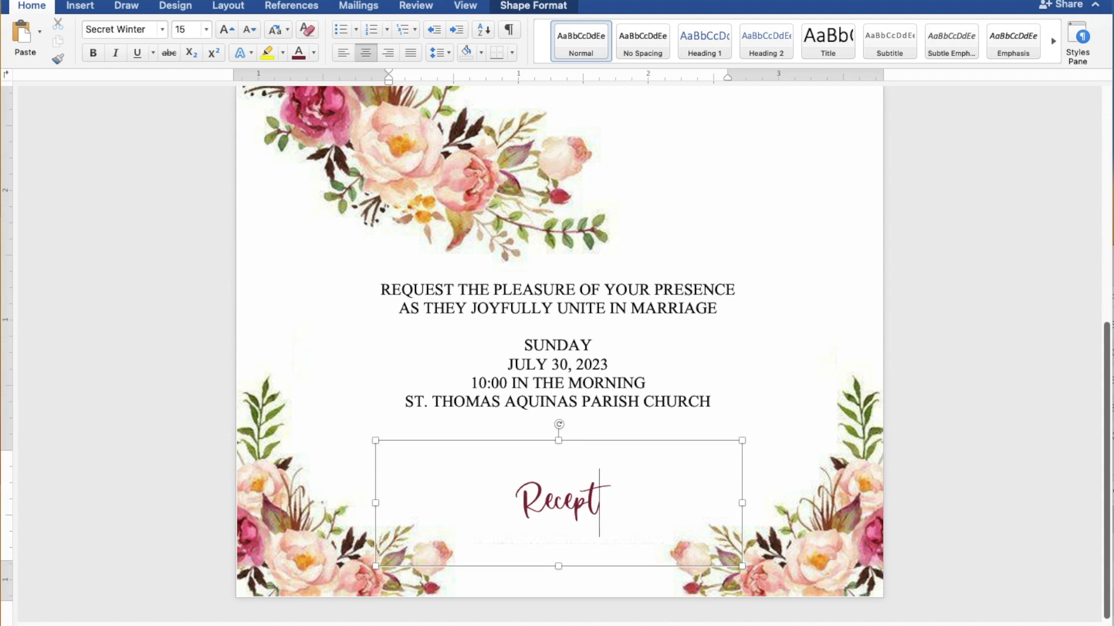
text(ion )
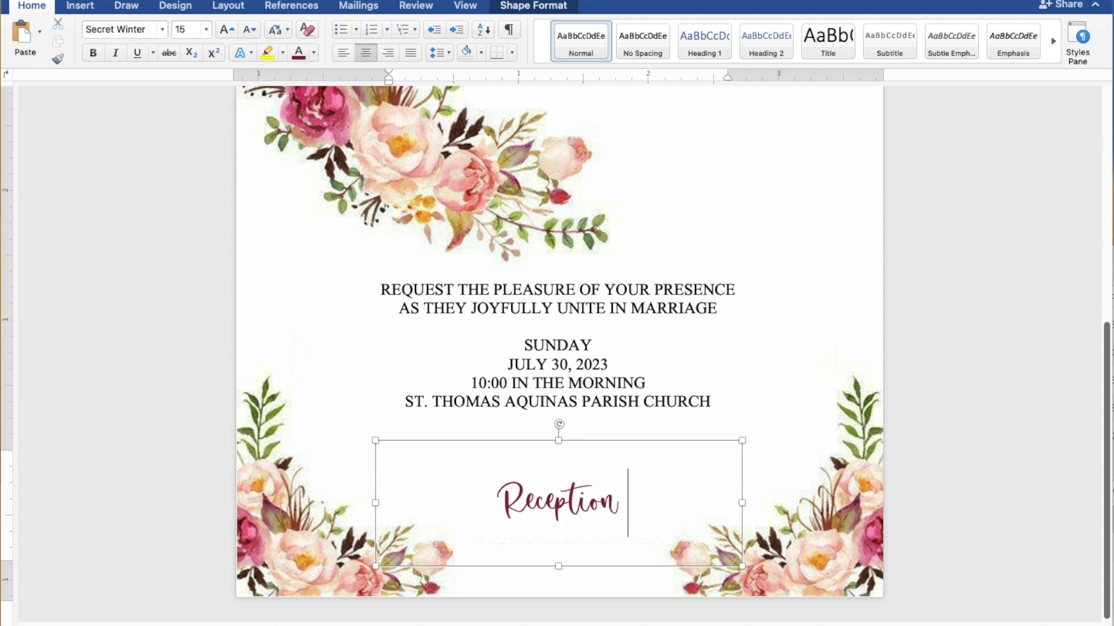
text(to fo)
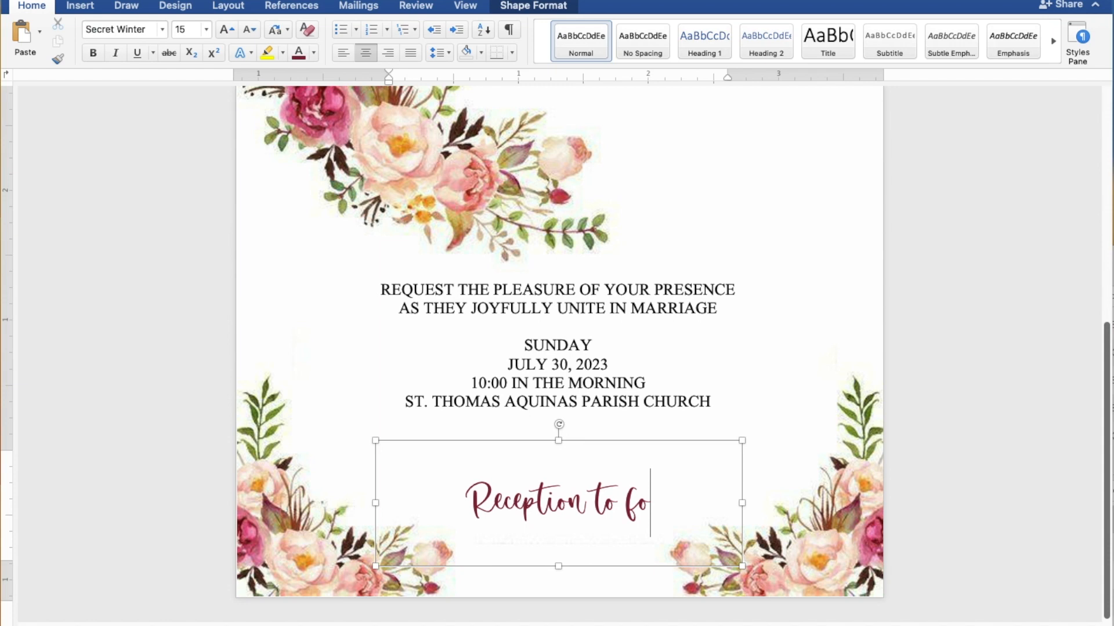
text(llow)
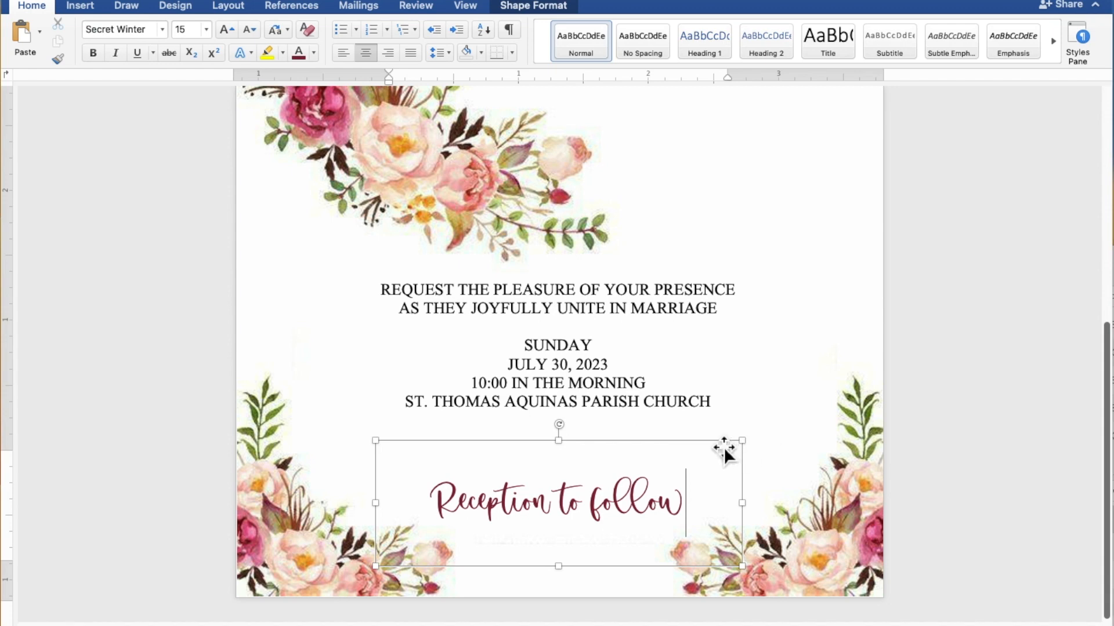
drag(724, 447, 721, 429)
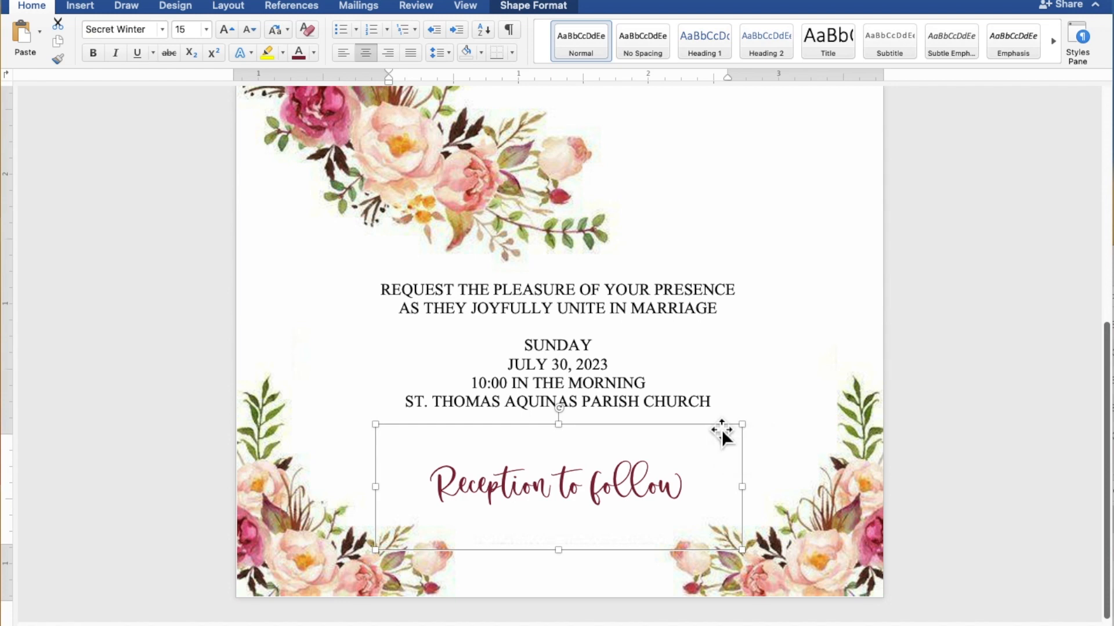
Zoom out to the full invitation page and deselect the text box
scroll(722, 429, down, 5)
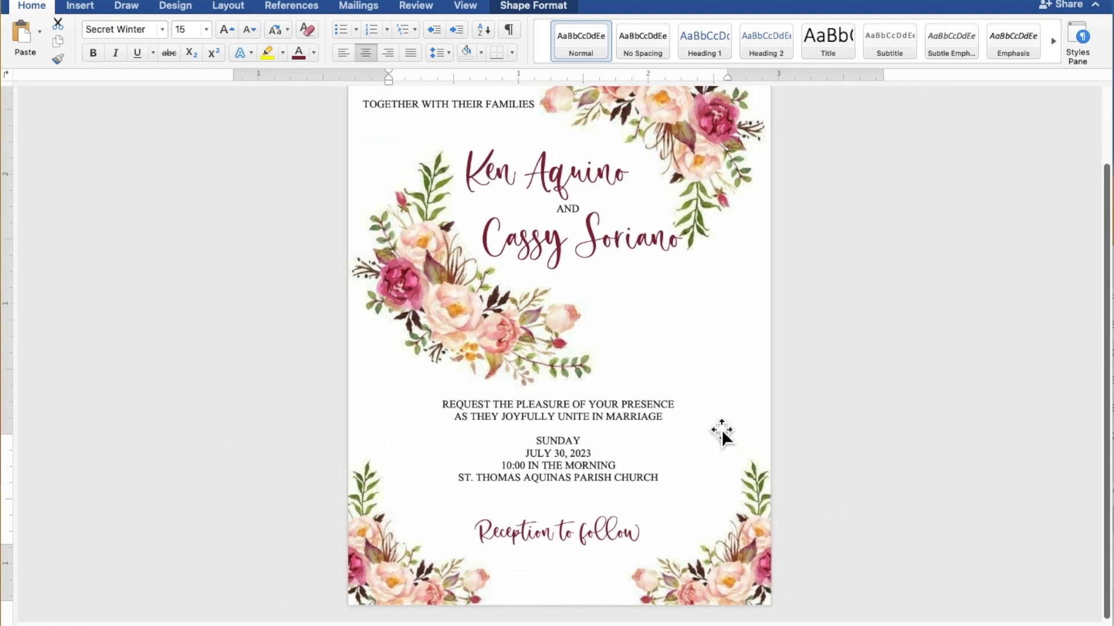
scroll(722, 429, down, 4)
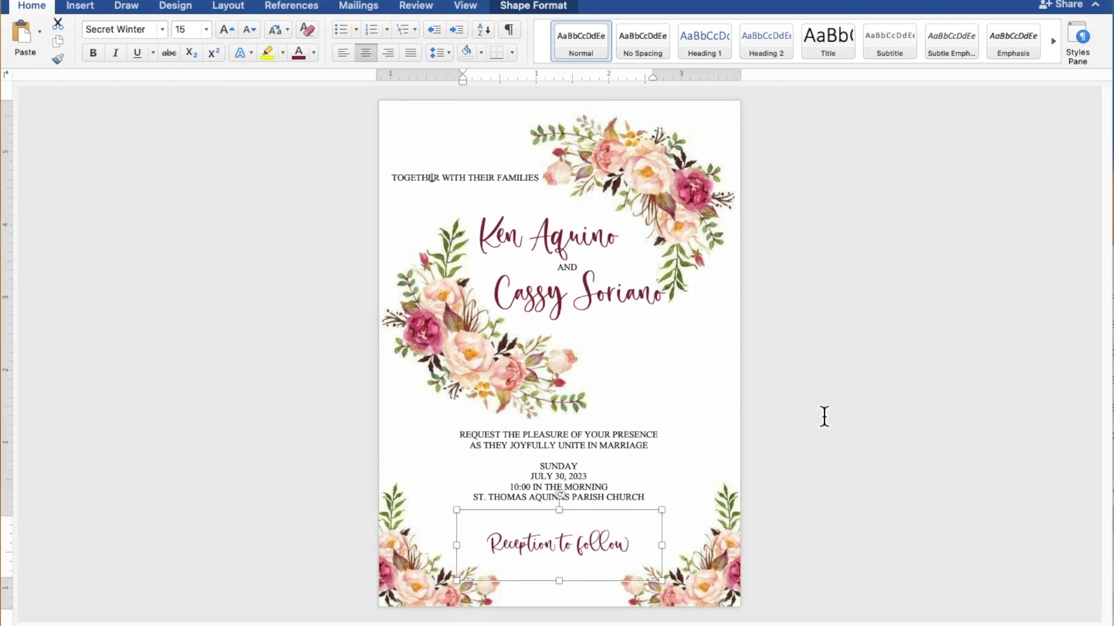
click(451, 177)
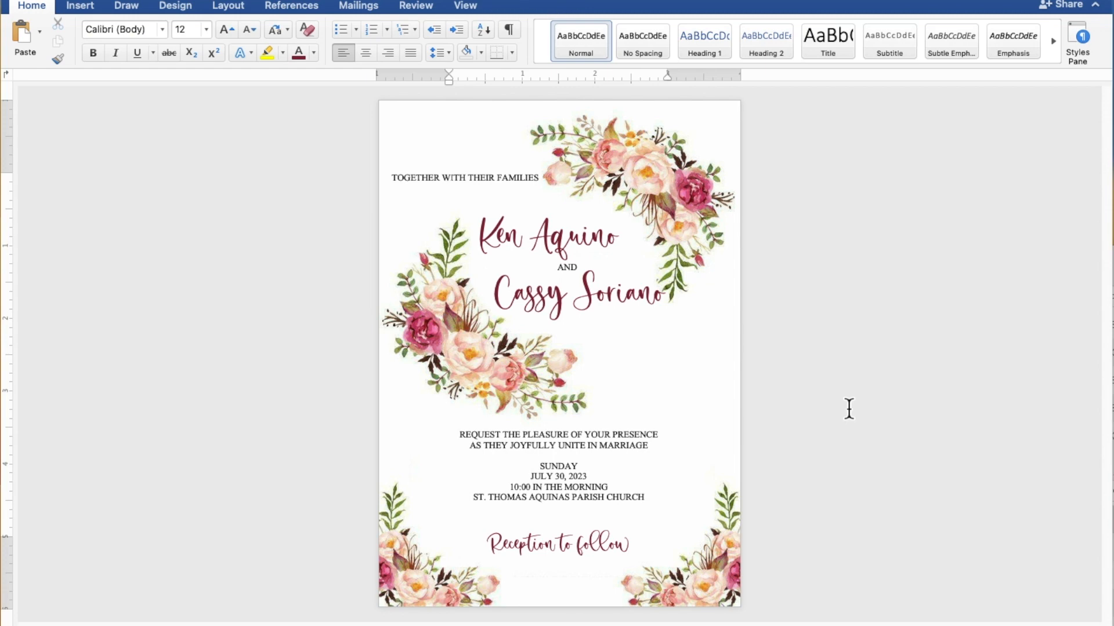